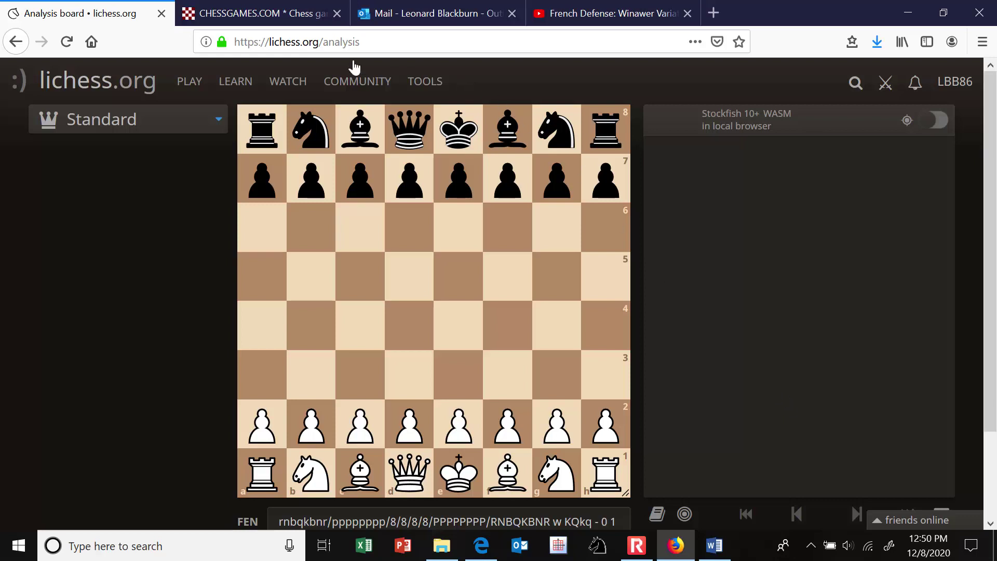
- Open the LEARN dropdown in Lichess's top navigation bar over the analysis board
{"action": "mouse_move", "coordinate": [246, 78]}
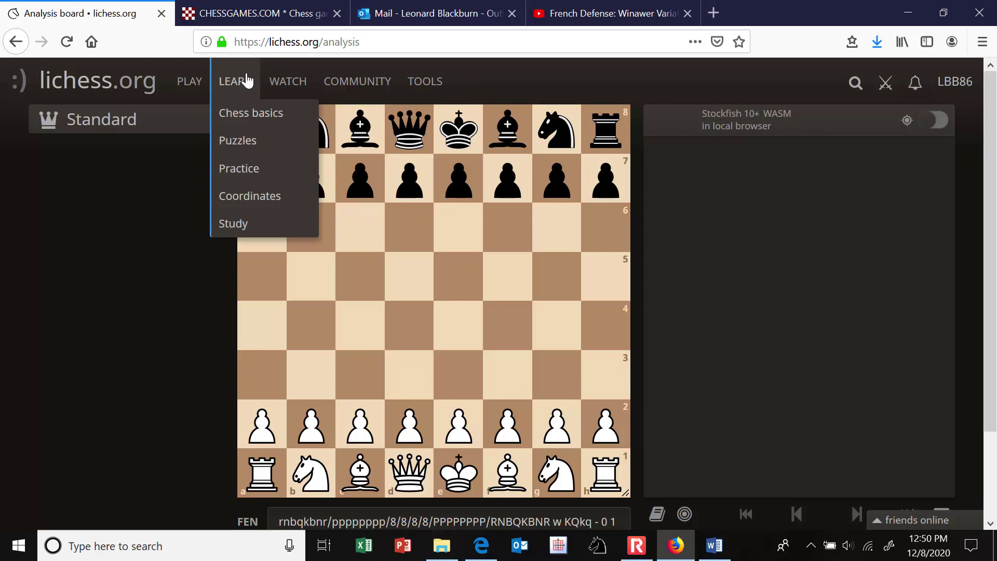
- Open the 'Opening Tricks, Traps, Gambits' study from the Study page and browse its chapter list
{"action": "left_click", "coordinate": [248, 225]}
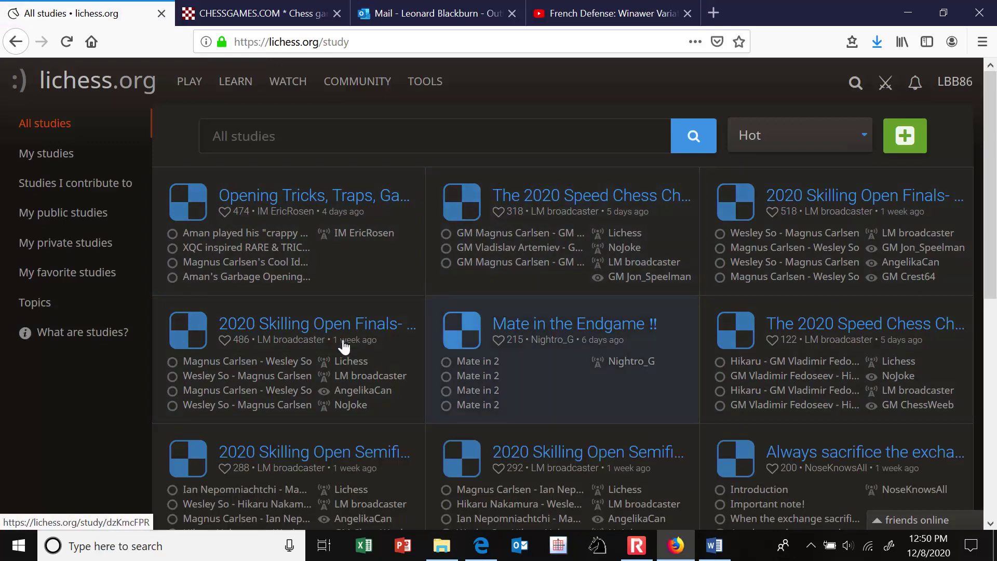
{"action": "left_click", "coordinate": [239, 230]}
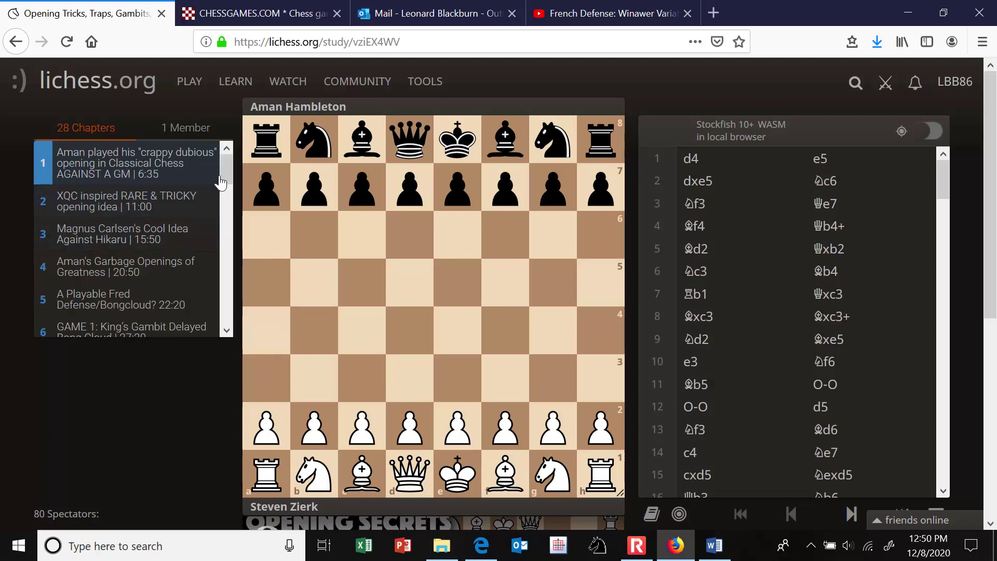
{"action": "left_click_drag", "start_coordinate": [224, 170], "coordinate": [242, 161]}
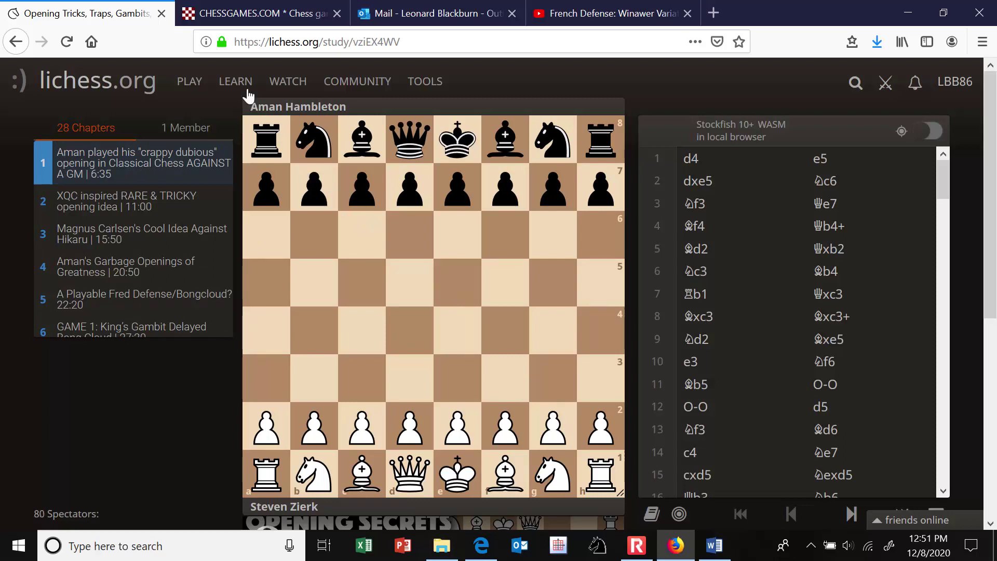
- Go to LEARN > Study and filter the list to My studies
{"action": "mouse_move", "coordinate": [235, 87]}
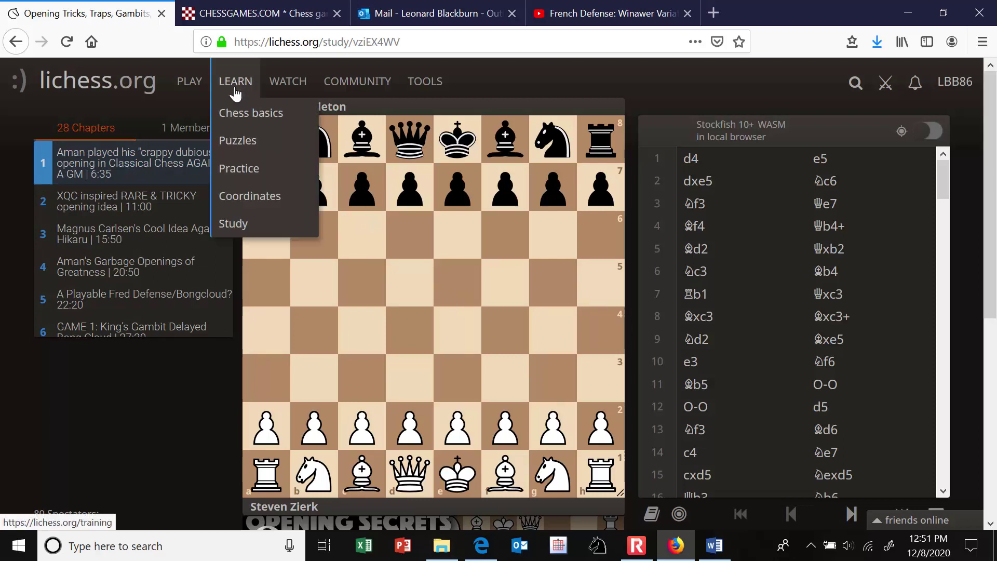
{"action": "left_click", "coordinate": [232, 223]}
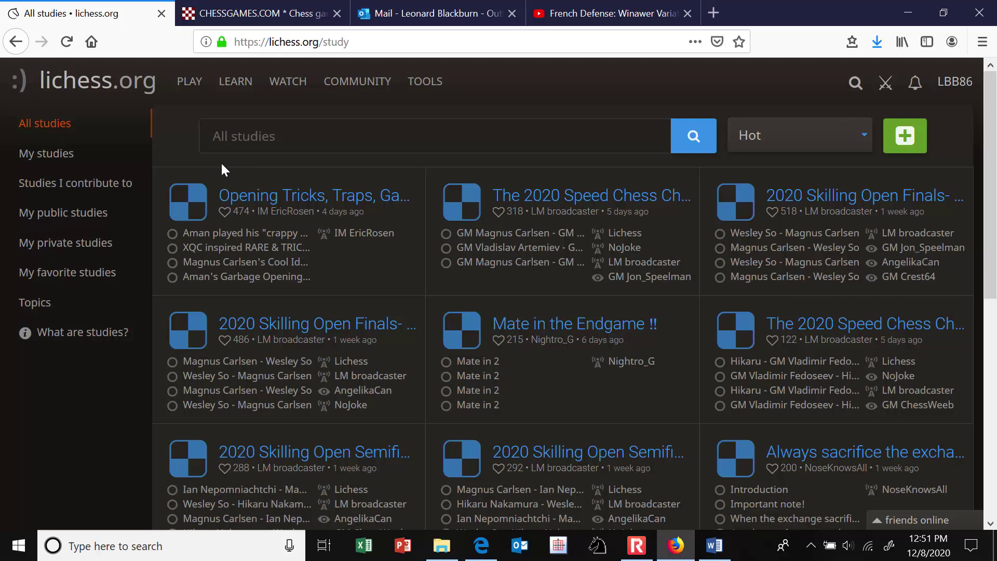
{"action": "left_click", "coordinate": [61, 154]}
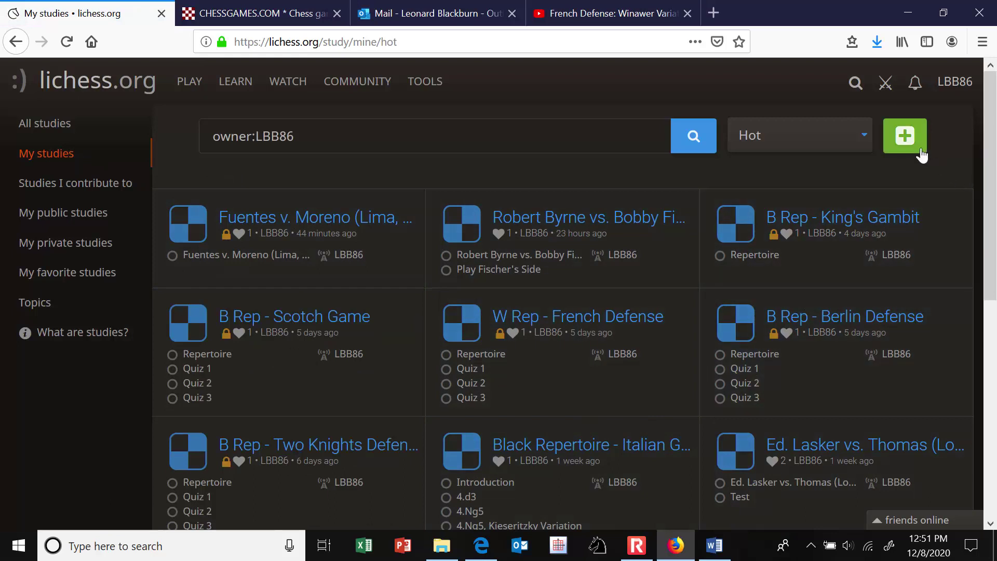
- Create a new study named 'White Repertoire - Ruy Lopez' with Unlisted visibility
{"action": "left_click", "coordinate": [904, 137]}
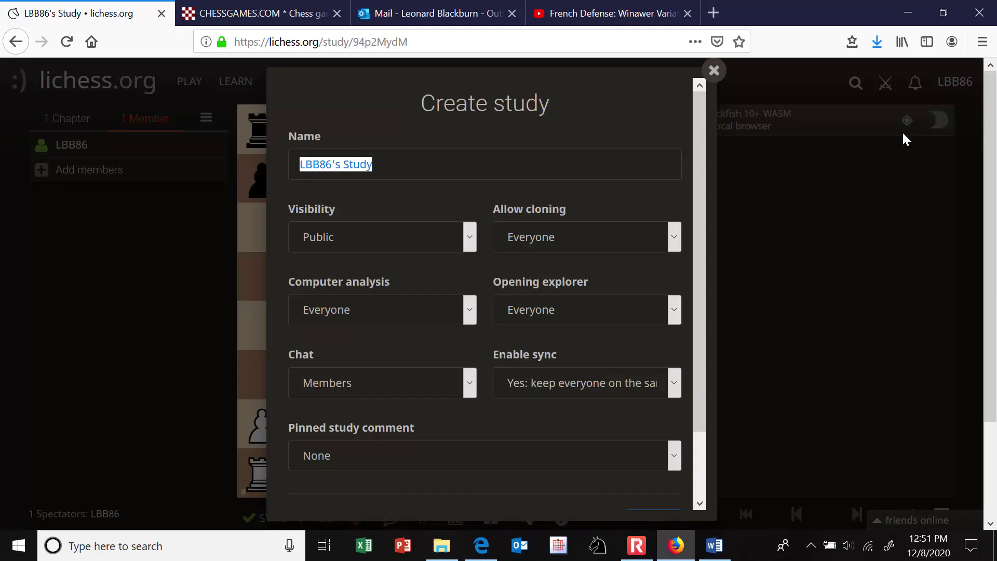
{"action": "type", "text": "White REp"}
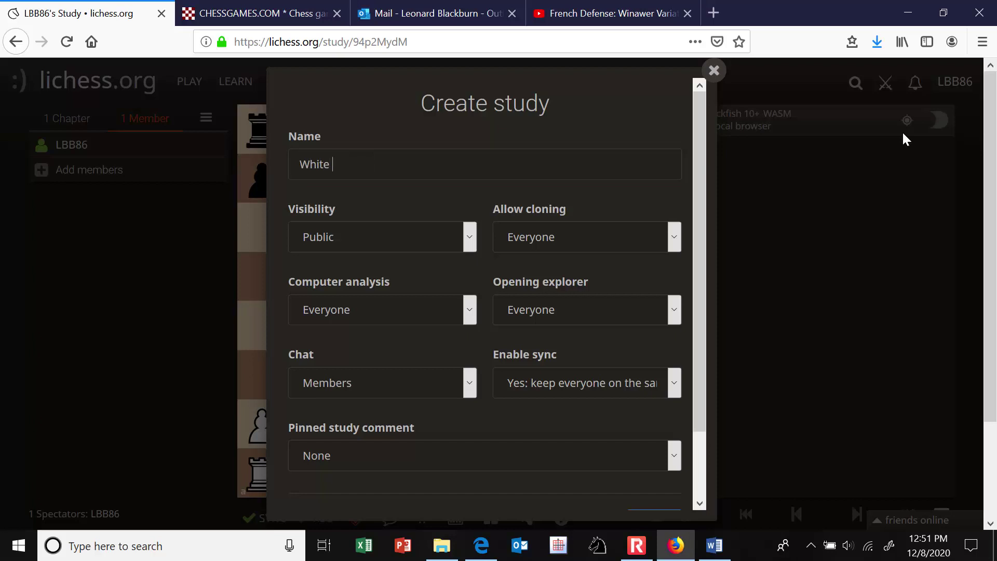
{"action": "key", "text": "BackSpace"}
{"action": "key", "text": "BackSpace"}
{"action": "type", "text": "epertoire - Ruy Lopez"}
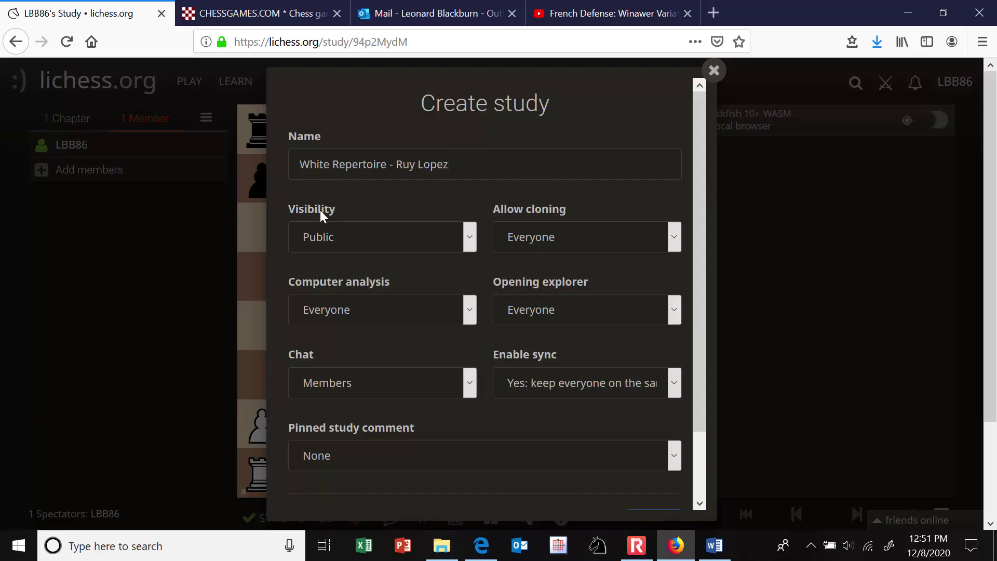
{"action": "left_click", "coordinate": [469, 238]}
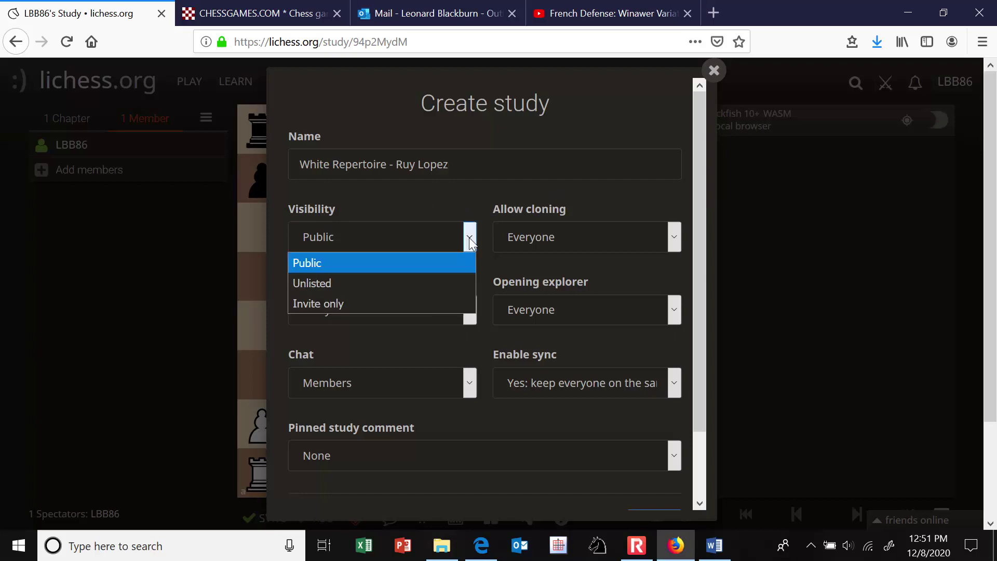
{"action": "left_click", "coordinate": [403, 286]}
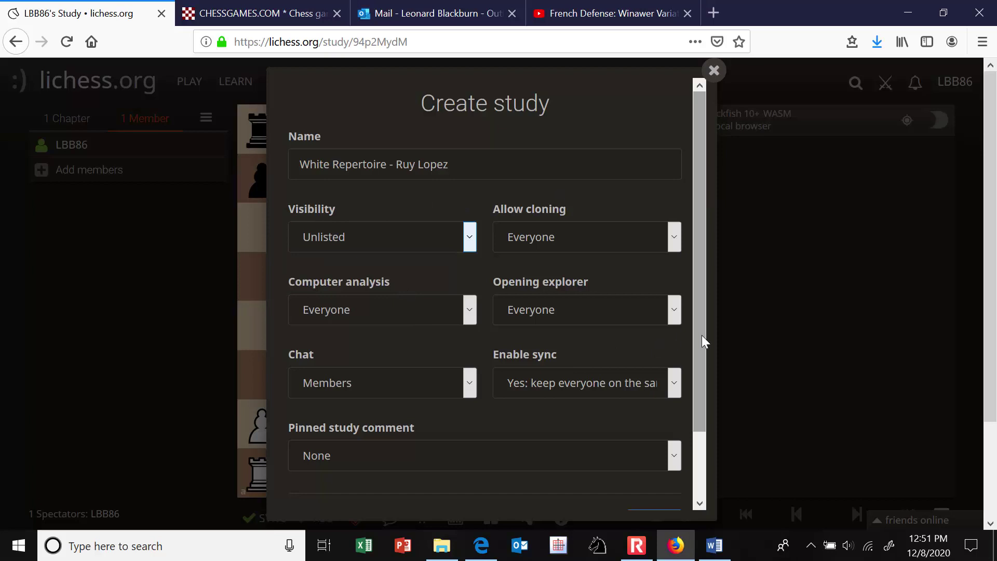
{"action": "scroll", "coordinate": [703, 335], "scroll_direction": "down", "scroll_amount": 3}
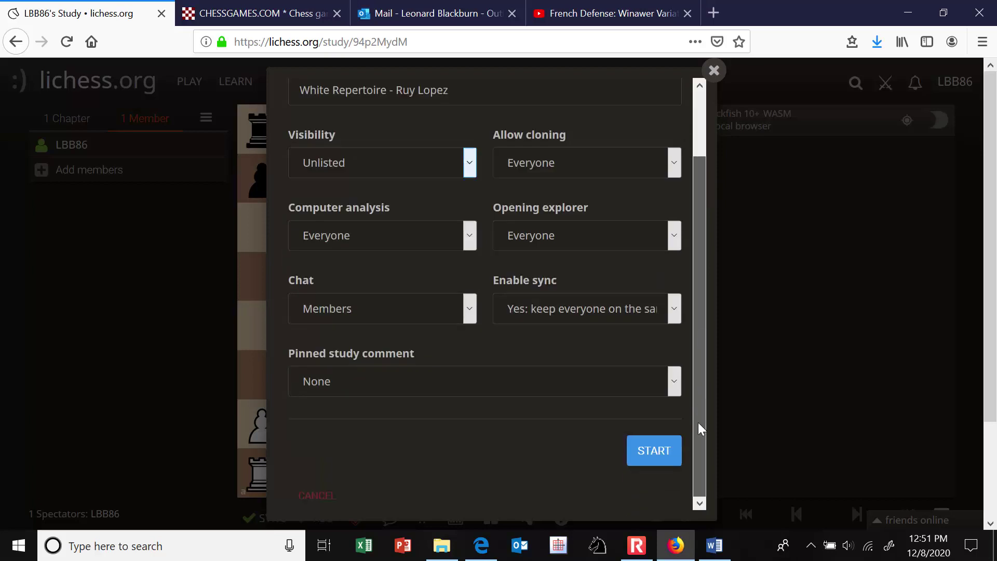
{"action": "left_click", "coordinate": [652, 450]}
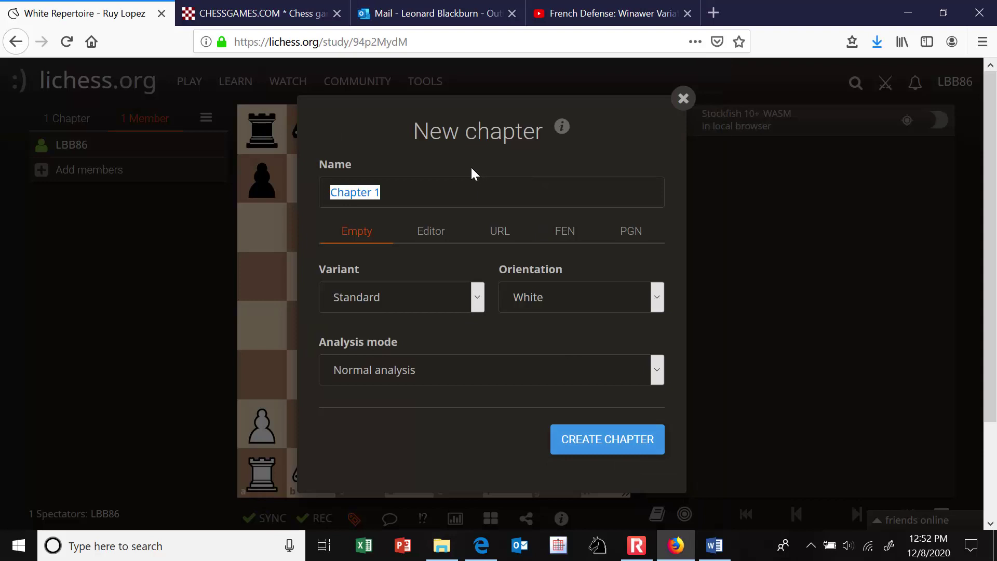
- Create the chapter 'Repertoire' with White board orientation
{"action": "type", "text": "Repertoire"}
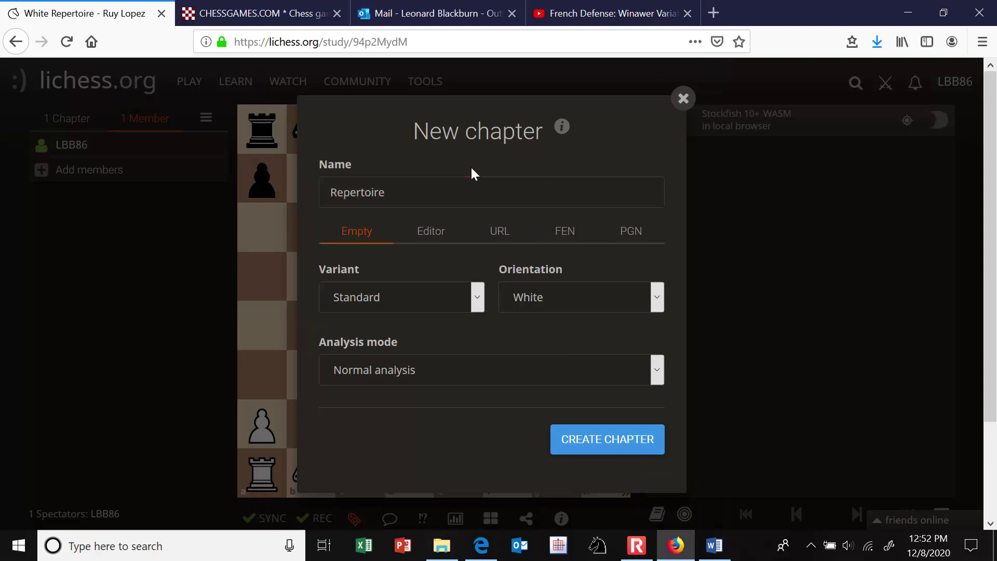
{"action": "left_click", "coordinate": [656, 299]}
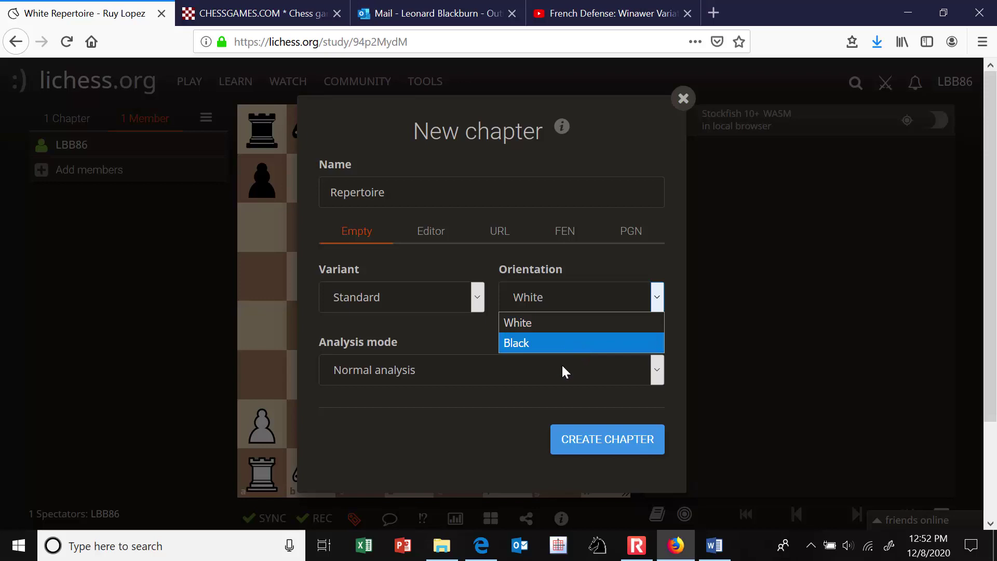
{"action": "left_click", "coordinate": [503, 422]}
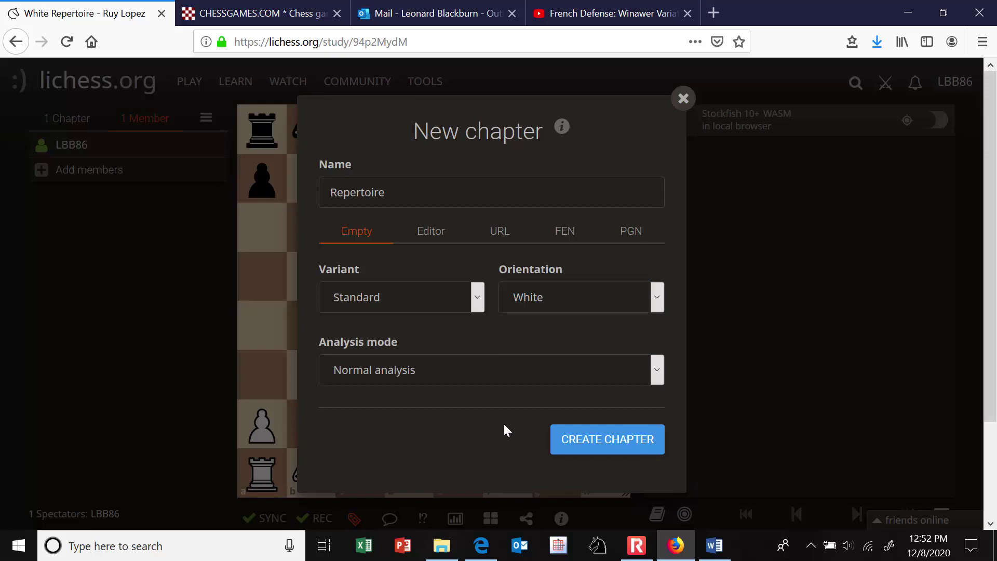
{"action": "left_click", "coordinate": [602, 435]}
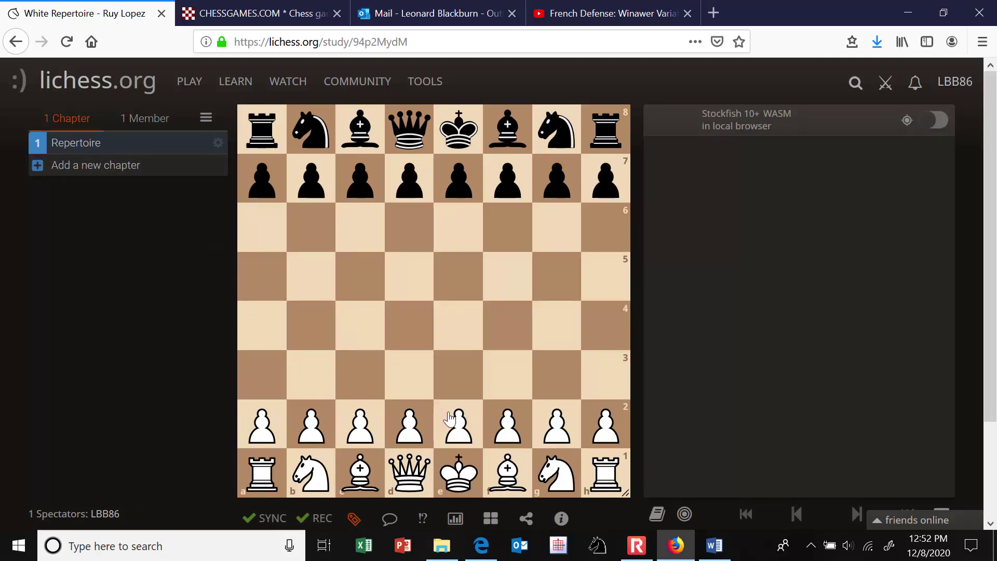
- Play 1.e4 e5 2.Nf3 Nc6 3.Bb5 on the board
{"action": "left_click_drag", "start_coordinate": [448, 420], "coordinate": [450, 318]}
{"action": "left_click_drag", "start_coordinate": [458, 179], "coordinate": [459, 276]}
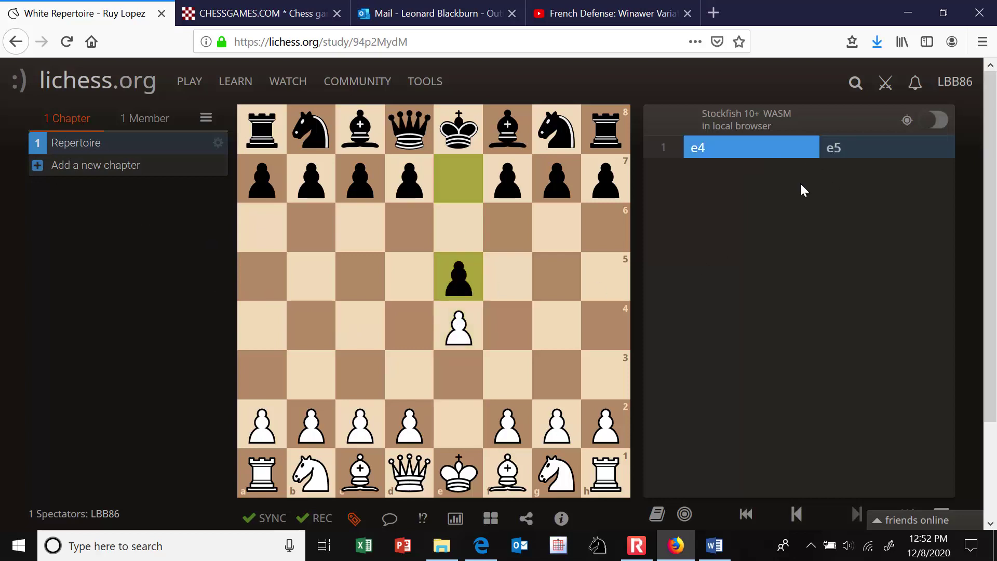
{"action": "left_click_drag", "start_coordinate": [553, 468], "coordinate": [506, 382]}
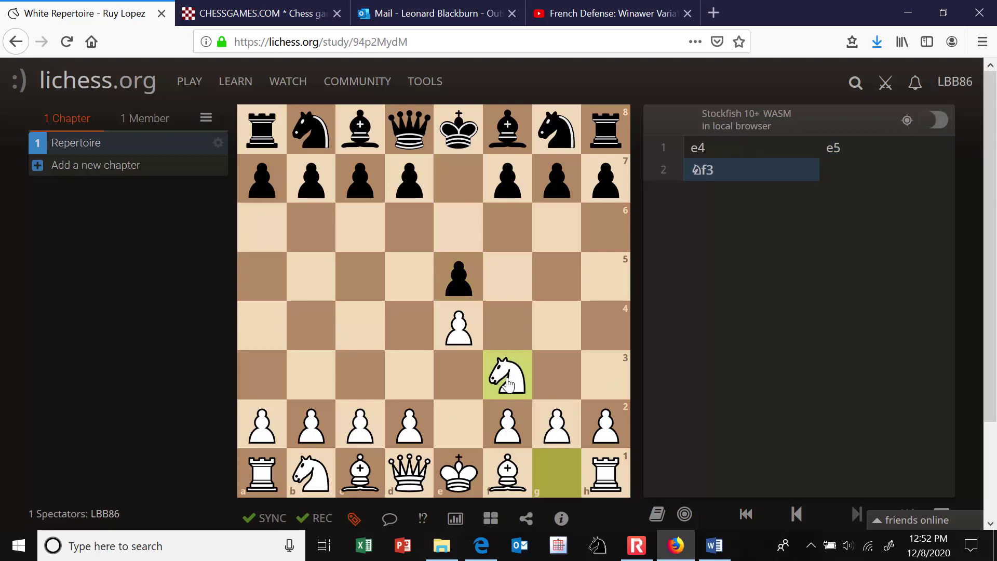
{"action": "left_click_drag", "start_coordinate": [318, 138], "coordinate": [362, 236]}
{"action": "left_click_drag", "start_coordinate": [508, 473], "coordinate": [310, 283]}
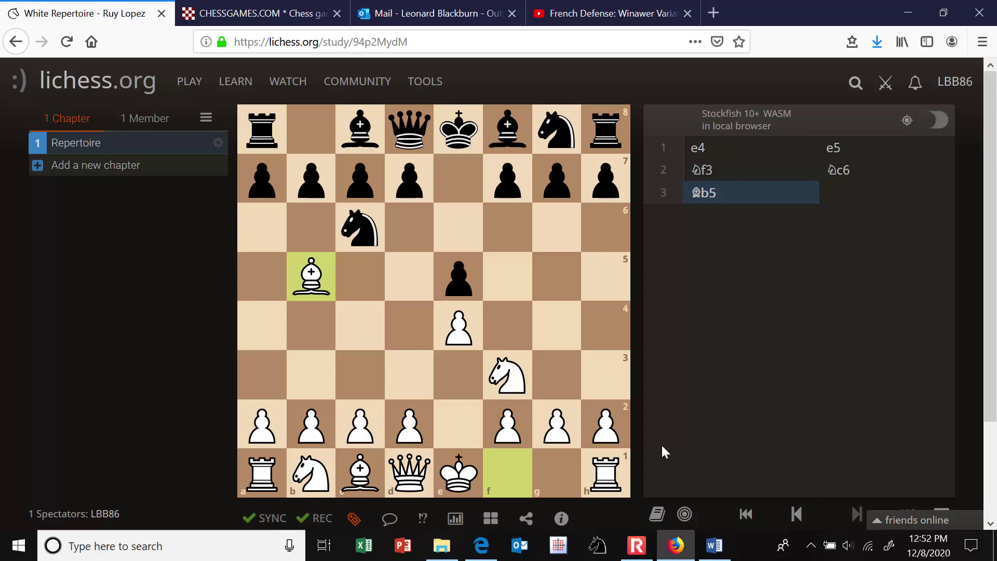
- Show opening explorer statistics for the Ruy Lopez position from the Masters database
{"action": "left_click", "coordinate": [657, 516]}
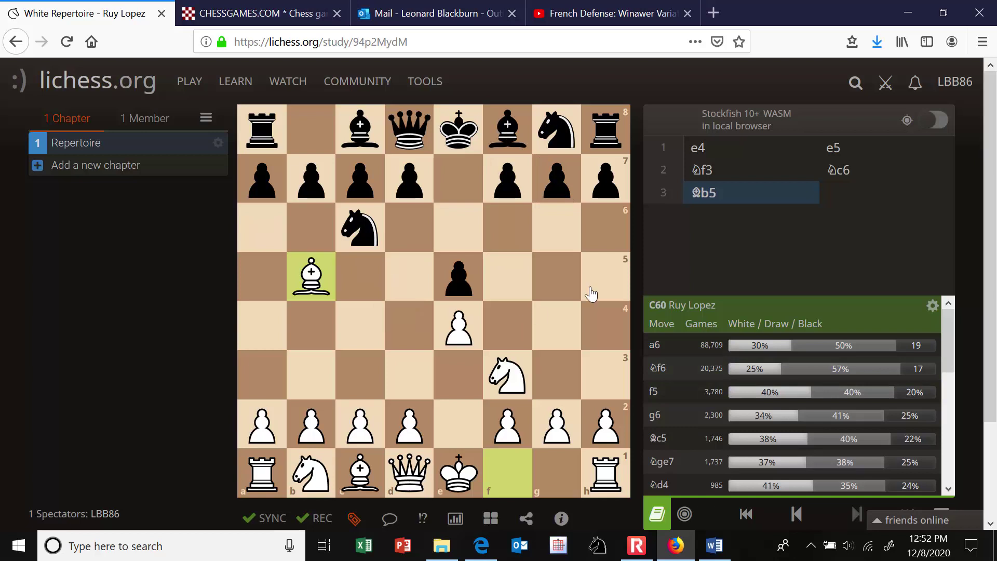
{"action": "scroll", "coordinate": [995, 291], "scroll_direction": "down", "scroll_amount": 2}
{"action": "scroll", "coordinate": [995, 291], "scroll_direction": "down", "scroll_amount": 2}
{"action": "scroll", "coordinate": [996, 280], "scroll_direction": "up", "scroll_amount": 3}
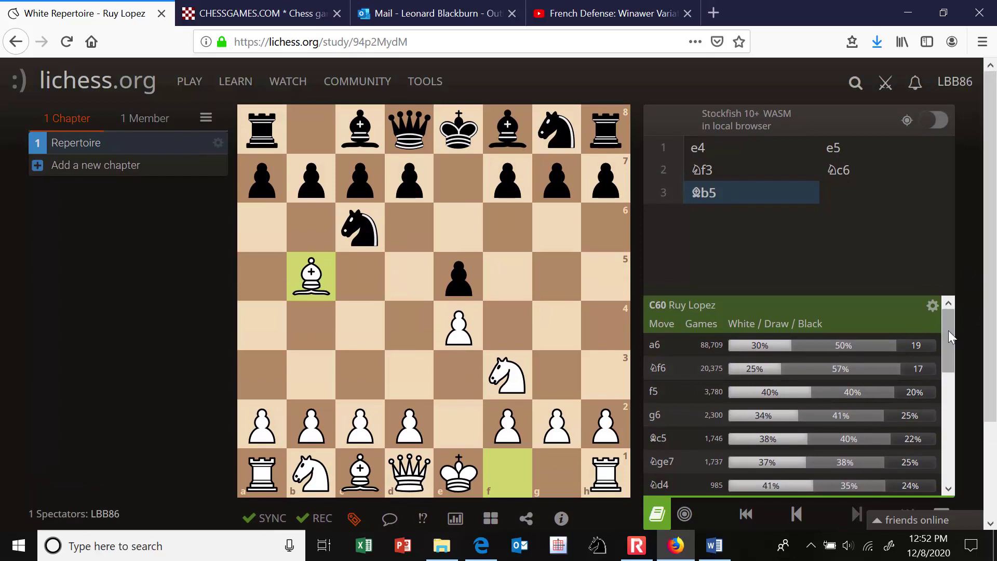
{"action": "left_click", "coordinate": [932, 308]}
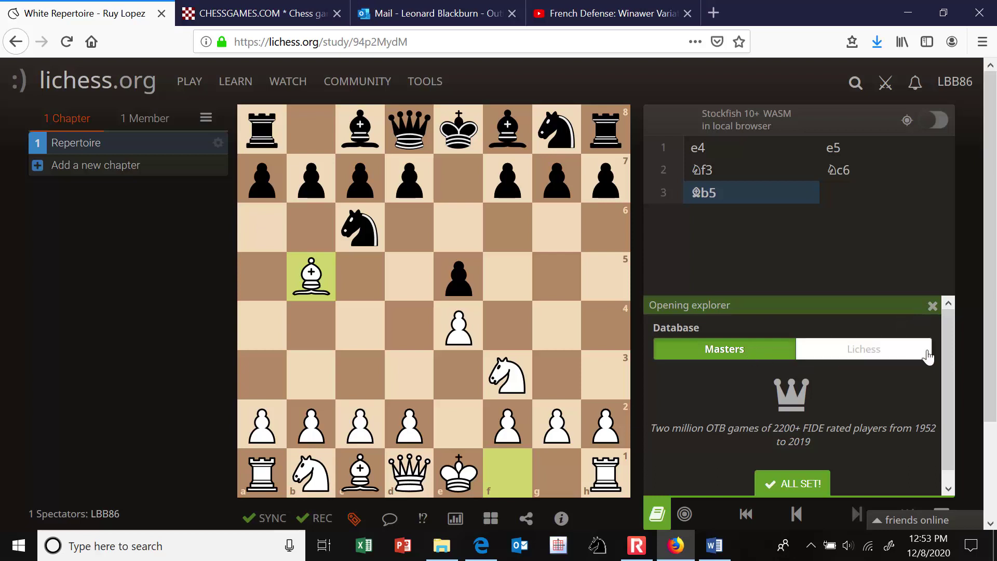
{"action": "left_click_drag", "start_coordinate": [951, 346], "coordinate": [951, 396]}
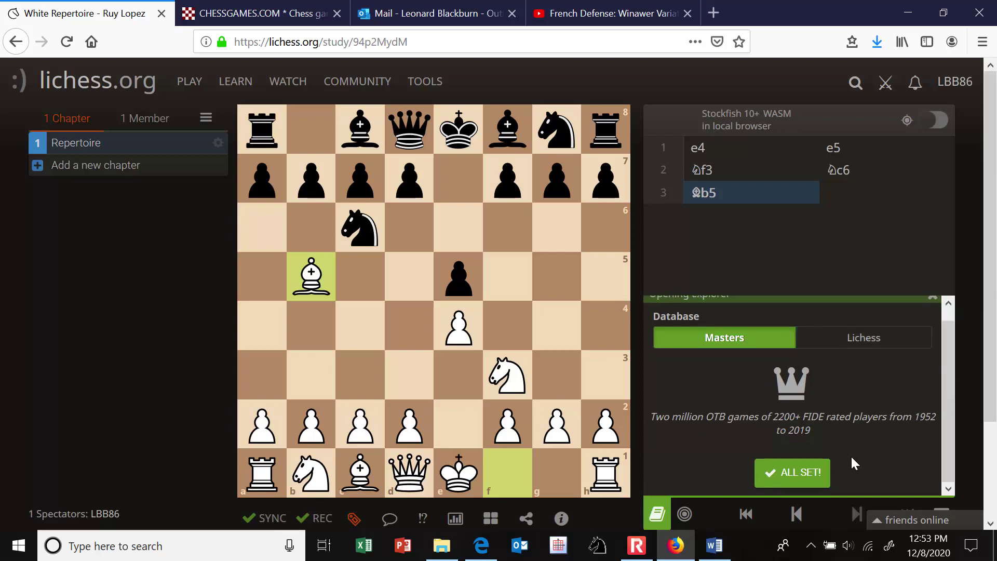
{"action": "left_click", "coordinate": [801, 474]}
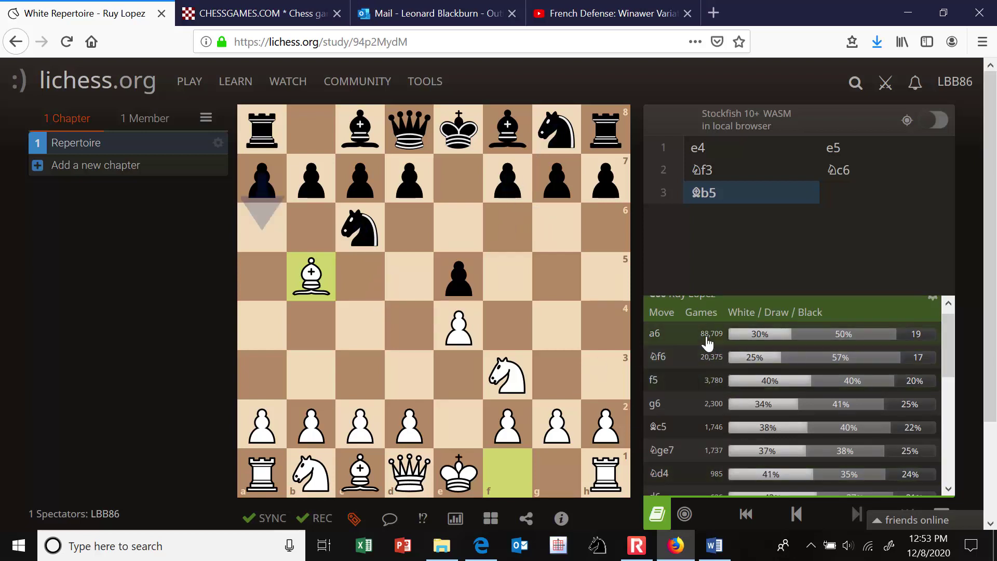
- Play 3...a6 4.Ba4, briefly drawing and clearing an arrow toward the c6 knight
{"action": "left_click_drag", "start_coordinate": [263, 185], "coordinate": [264, 228]}
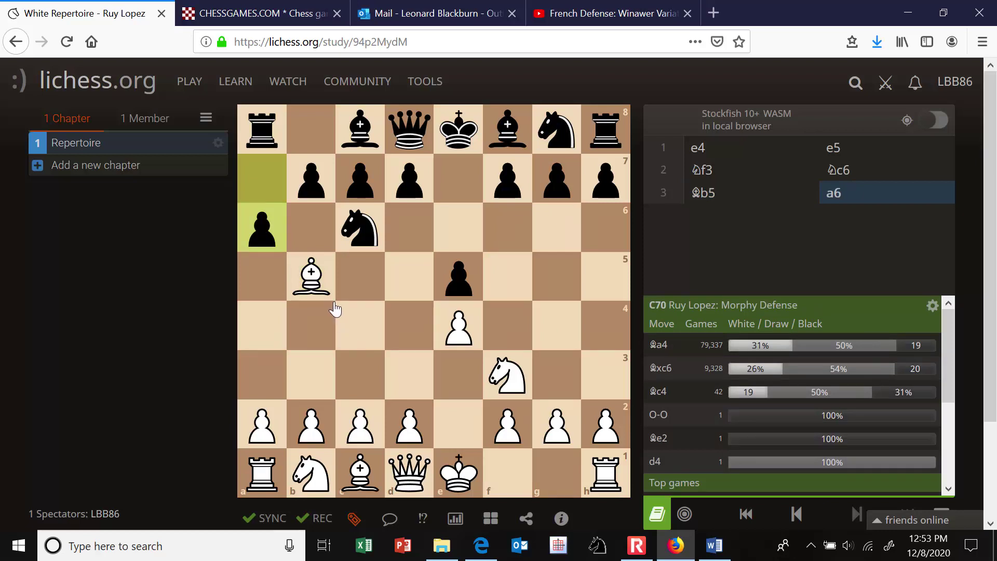
{"action": "left_click_drag", "start_coordinate": [311, 274], "coordinate": [262, 323]}
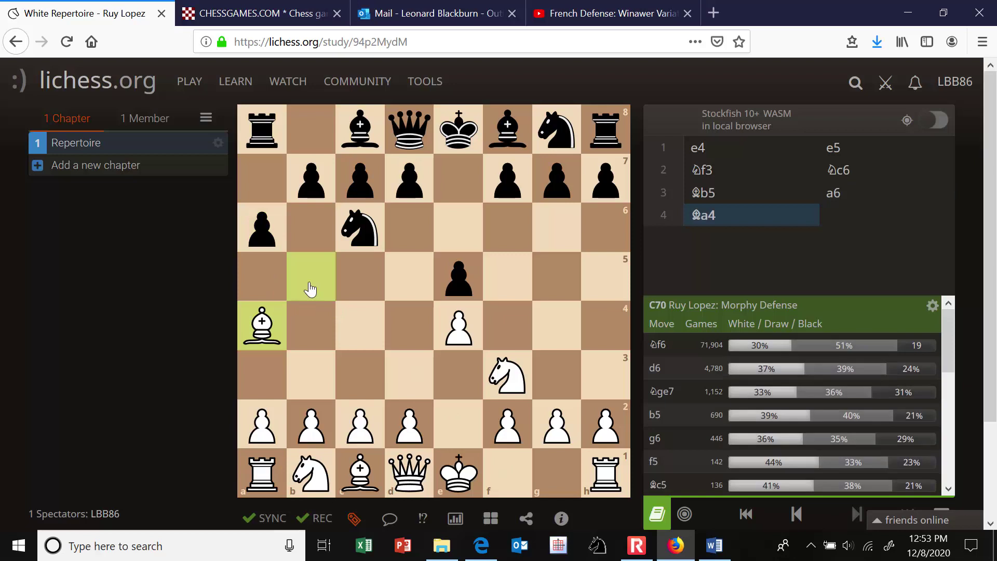
{"action": "left_click_drag", "start_coordinate": [315, 279], "coordinate": [358, 232]}
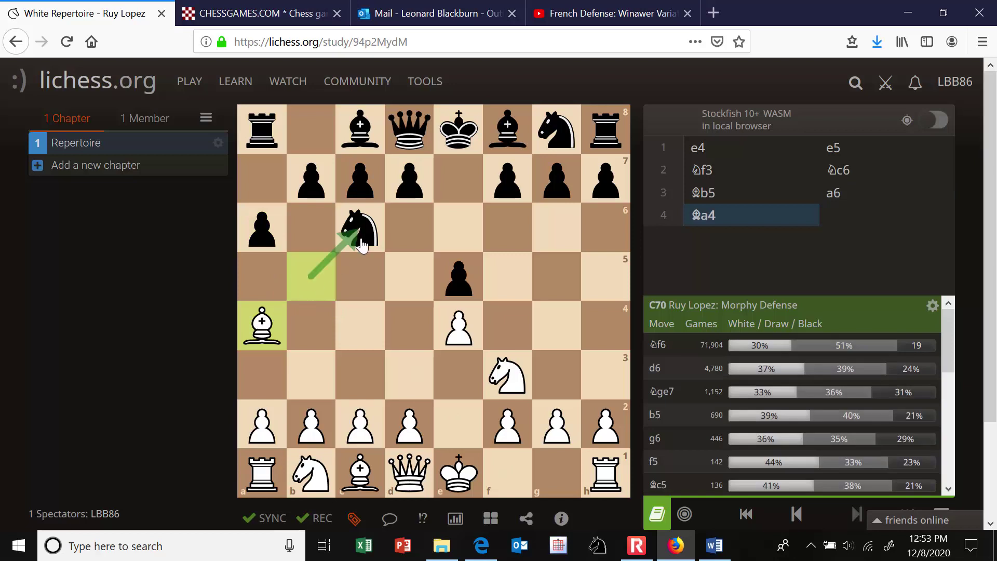
{"action": "left_click", "coordinate": [383, 316]}
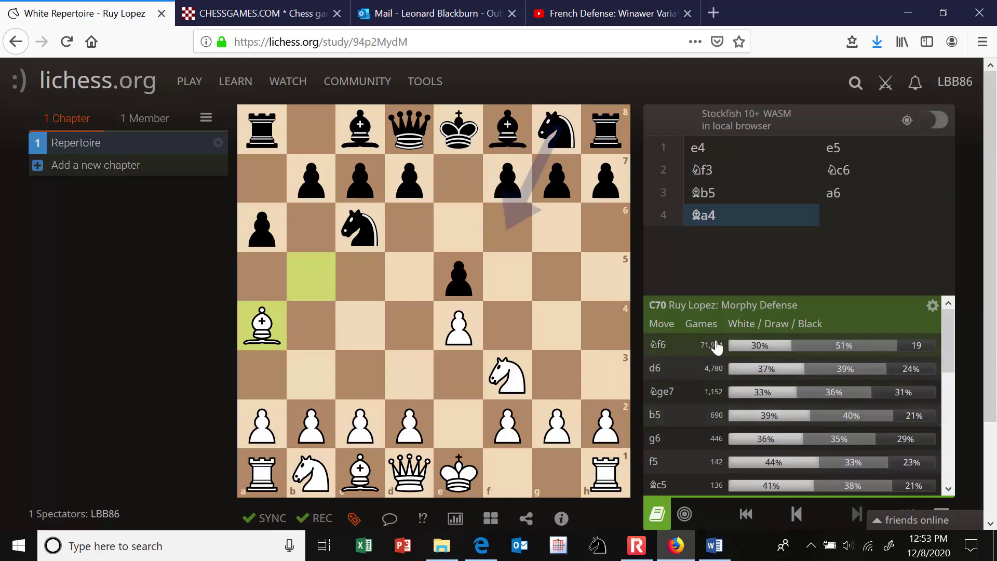
- Continue 4...Nf6 5.O-O Be7 6.Re1, then step back to the position after castling
{"action": "left_click_drag", "start_coordinate": [572, 147], "coordinate": [514, 235]}
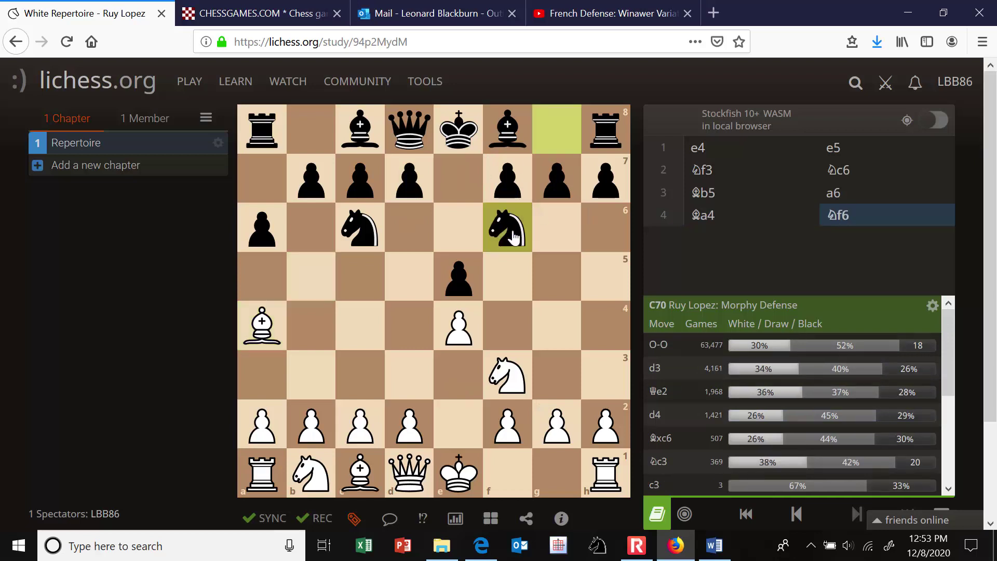
{"action": "left_click_drag", "start_coordinate": [458, 474], "coordinate": [554, 481]}
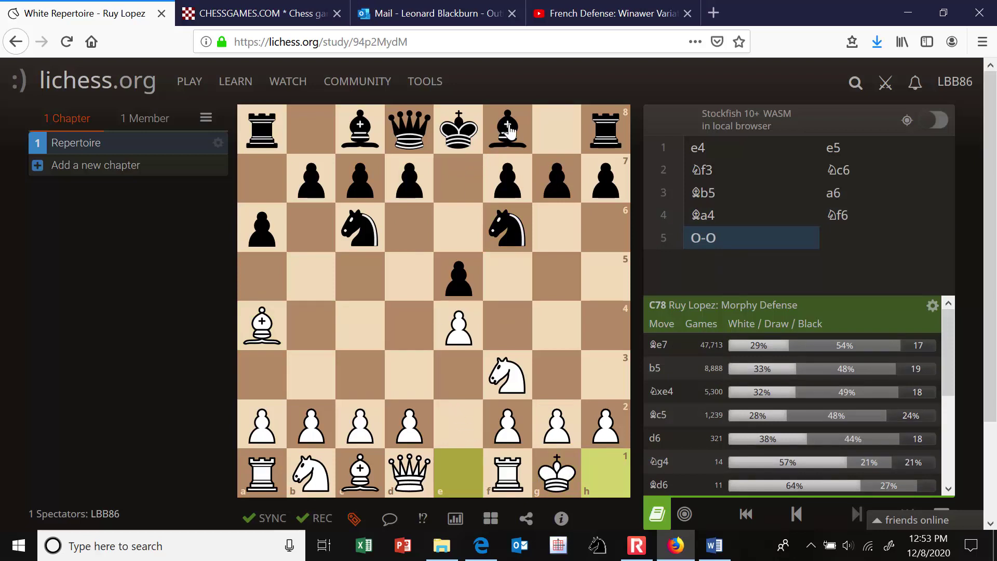
{"action": "left_click_drag", "start_coordinate": [509, 133], "coordinate": [465, 186]}
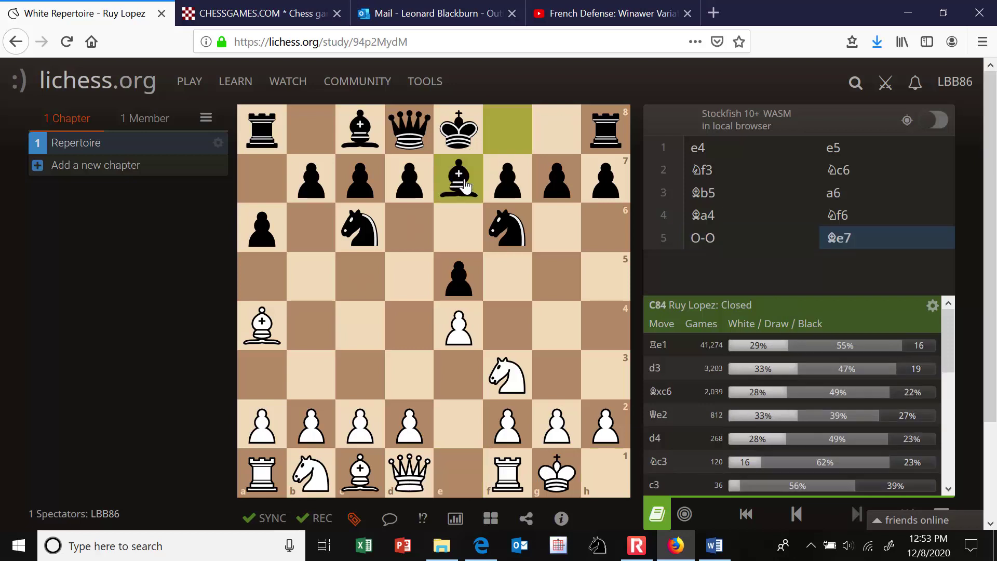
{"action": "left_click", "coordinate": [796, 515]}
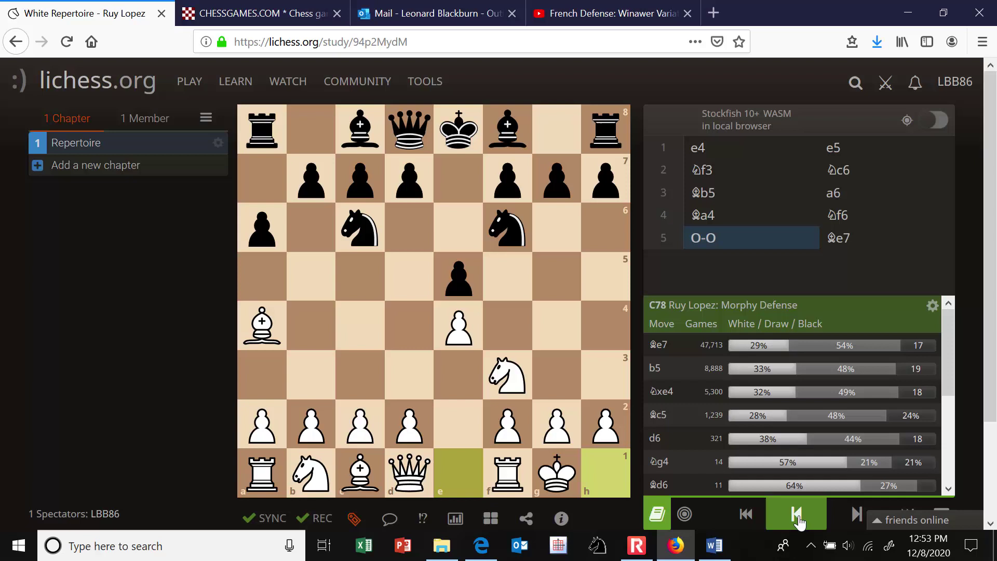
{"action": "left_click", "coordinate": [844, 520]}
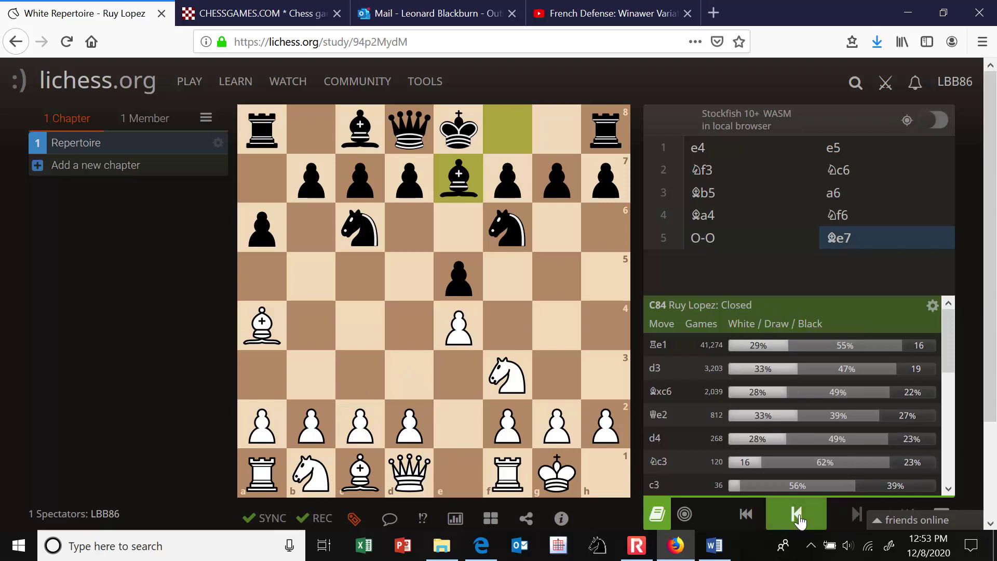
{"action": "left_click_drag", "start_coordinate": [499, 463], "coordinate": [458, 472]}
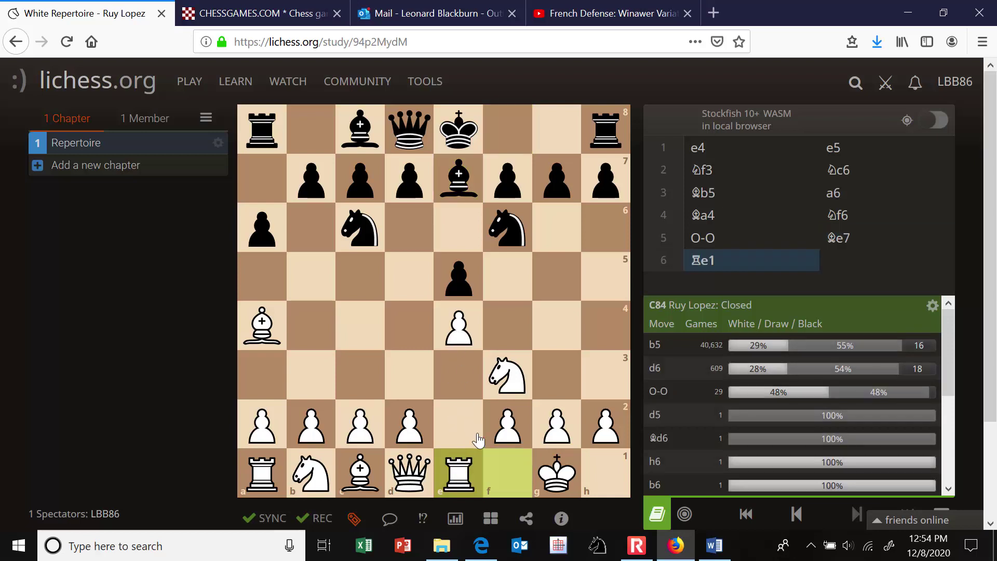
{"action": "left_click", "coordinate": [794, 514]}
{"action": "left_click", "coordinate": [794, 514]}
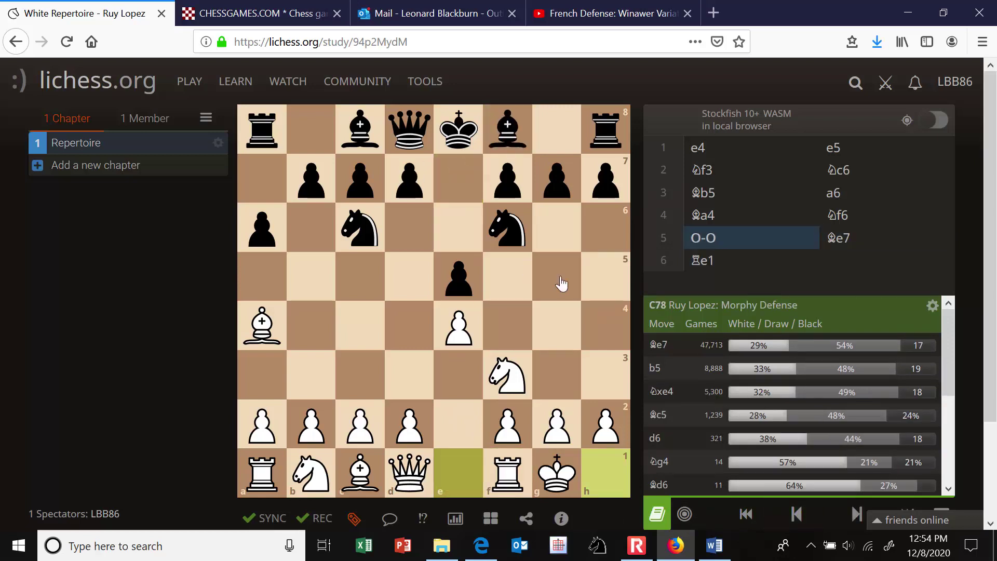
- Branch a sideline 5...Nxe4 6.d4 off the castled position, reaching the Open Ruy Lopez
{"action": "left_click_drag", "start_coordinate": [508, 229], "coordinate": [474, 331]}
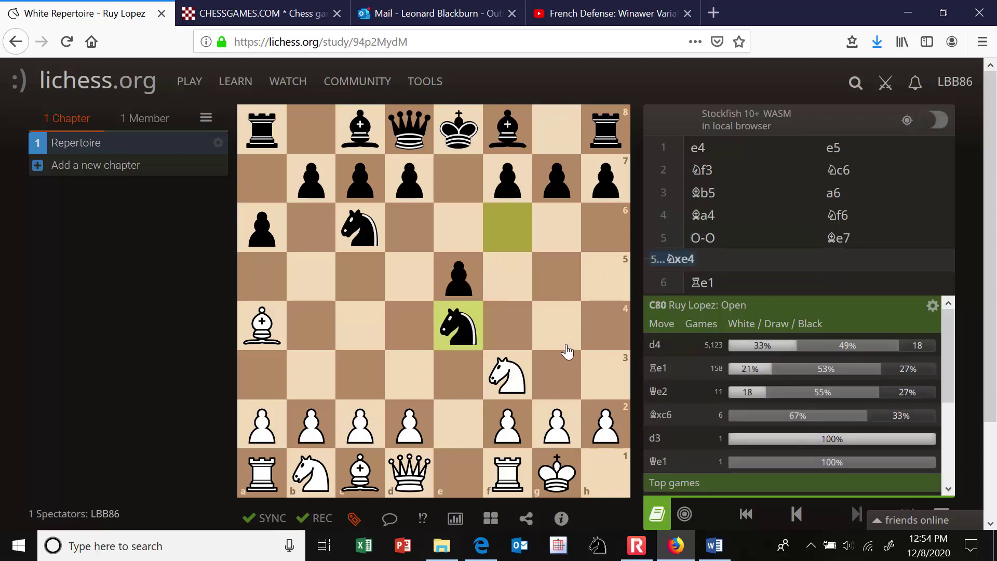
{"action": "left_click_drag", "start_coordinate": [423, 429], "coordinate": [410, 327]}
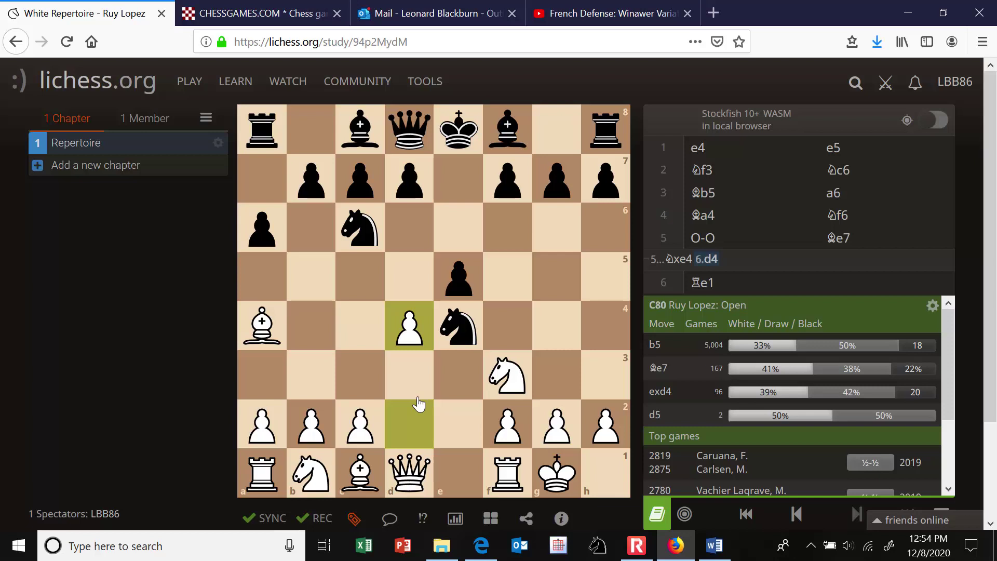
{"action": "left_click_drag", "start_coordinate": [703, 285], "coordinate": [782, 295]}
- Add the comment 'to open e-file' to 6.d4 and draw an f1-e1 arrow
{"action": "scroll", "coordinate": [995, 281], "scroll_direction": "down", "scroll_amount": 2}
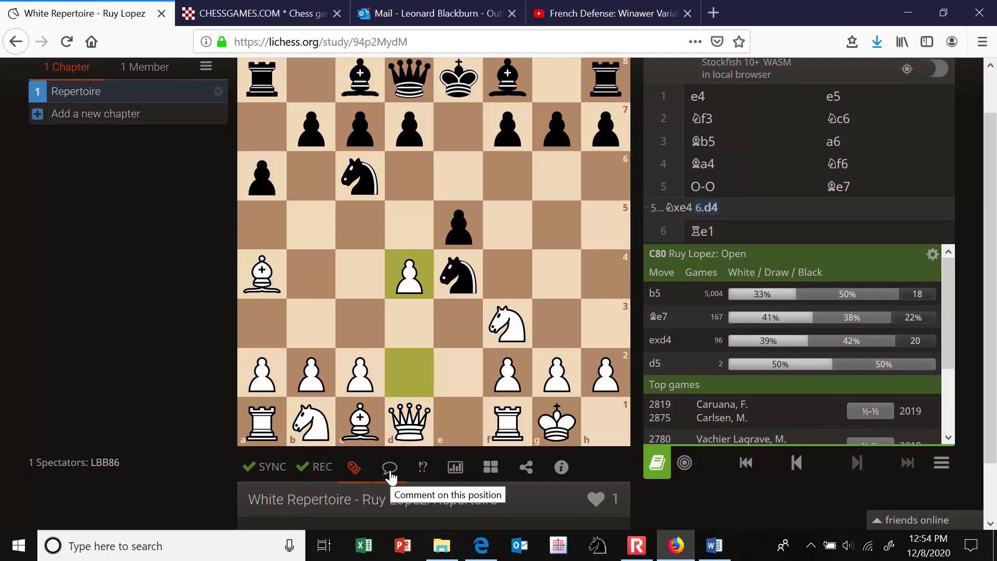
{"action": "left_click", "coordinate": [390, 470]}
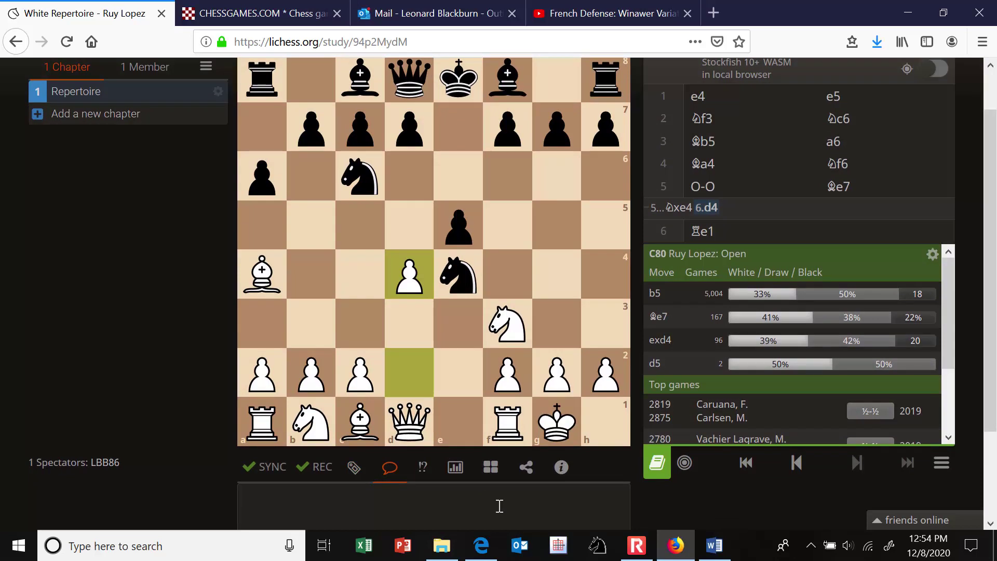
{"action": "type", "text": "to open e-file"}
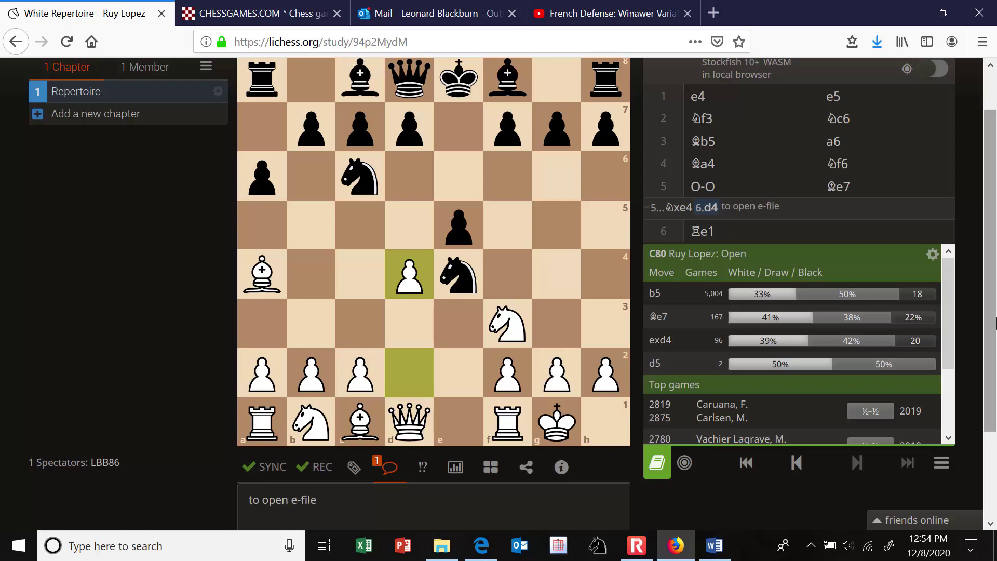
{"action": "scroll", "coordinate": [634, 313], "scroll_direction": "up", "scroll_amount": 2}
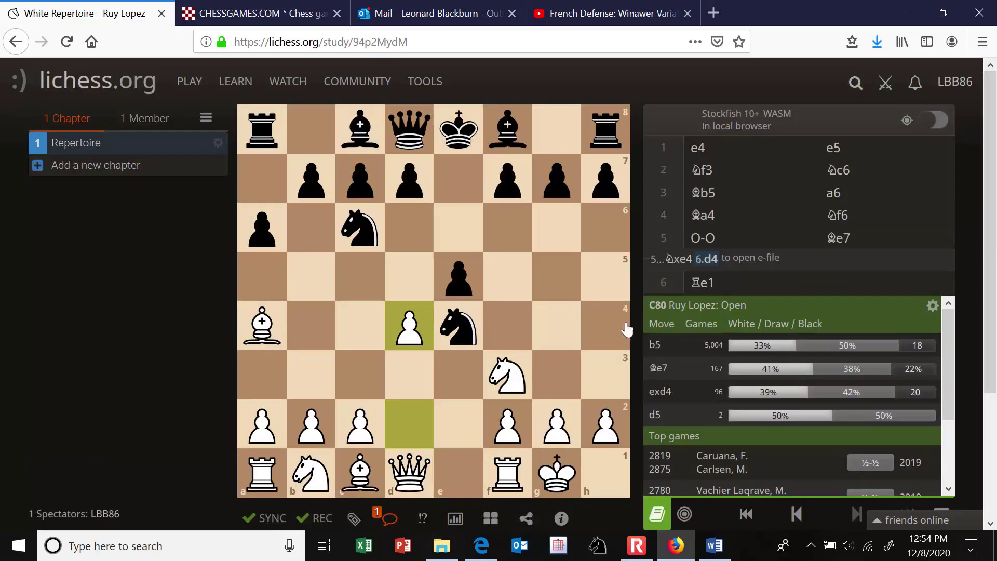
{"action": "left_click_drag", "start_coordinate": [501, 474], "coordinate": [447, 478]}
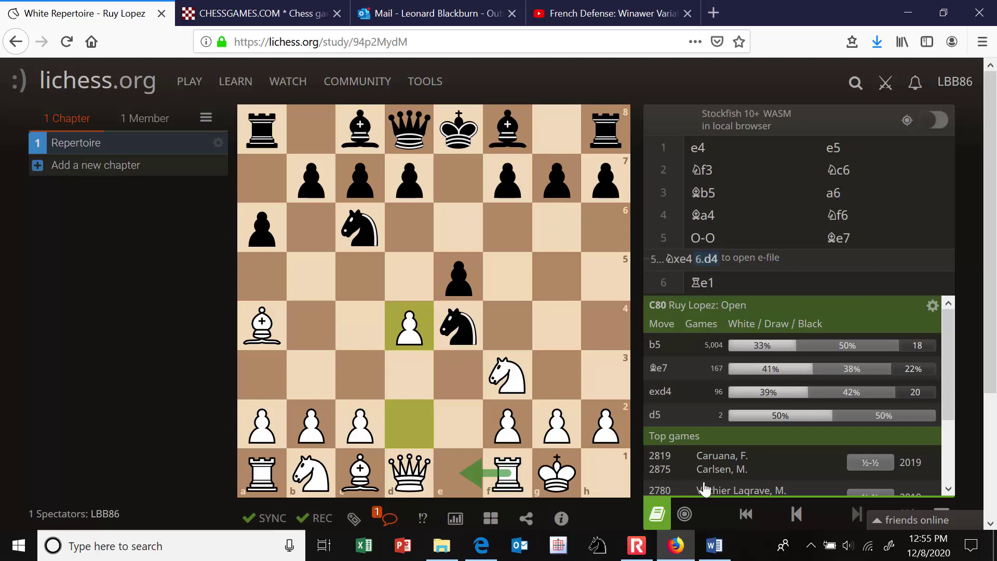
{"action": "left_click", "coordinate": [797, 515]}
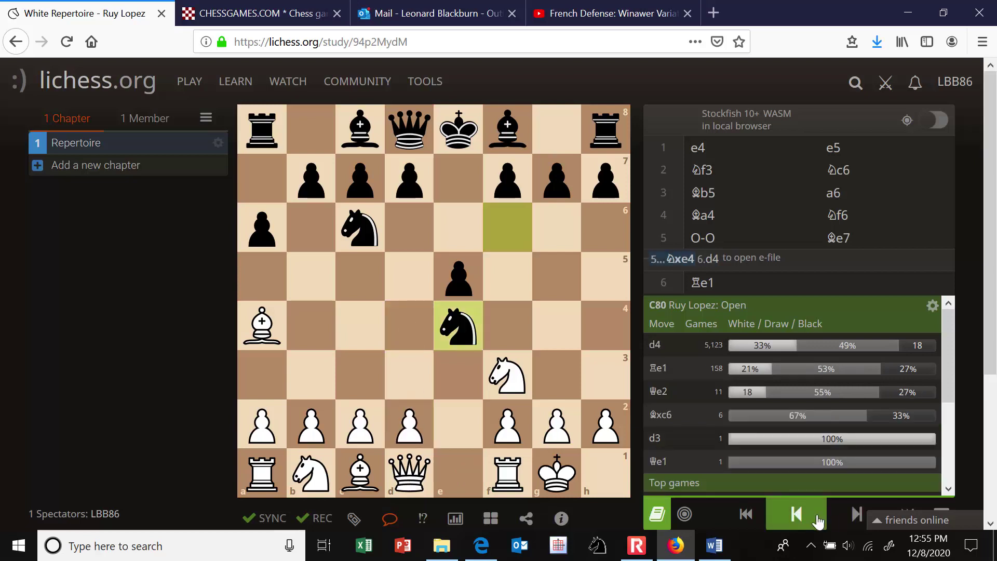
{"action": "left_click", "coordinate": [852, 515]}
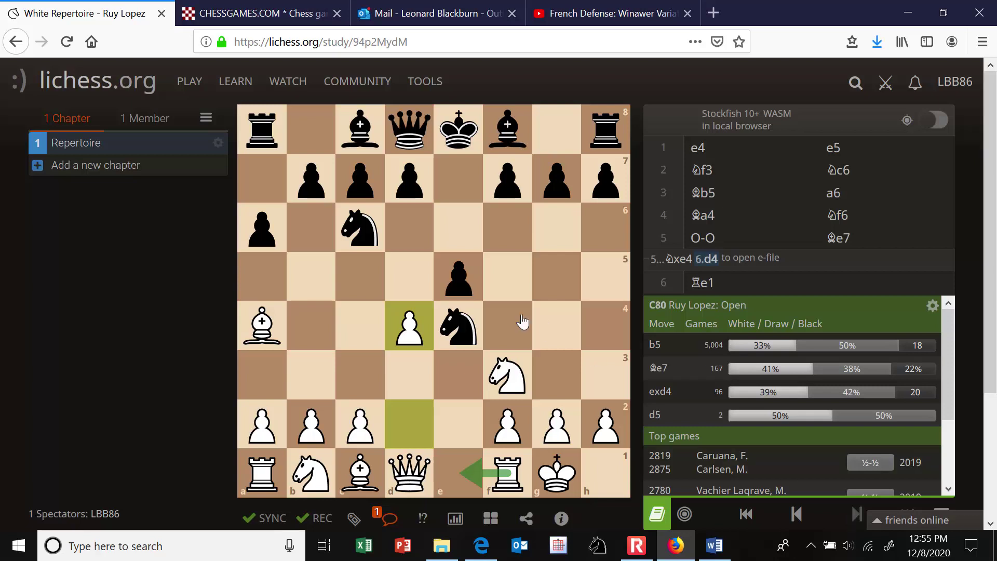
{"action": "right_click", "coordinate": [459, 275]}
{"action": "right_click", "coordinate": [462, 276]}
- Create a new study chapter named 'Quiz 1' with Analysis mode set to Interactive lesson
{"action": "left_click", "coordinate": [101, 174]}
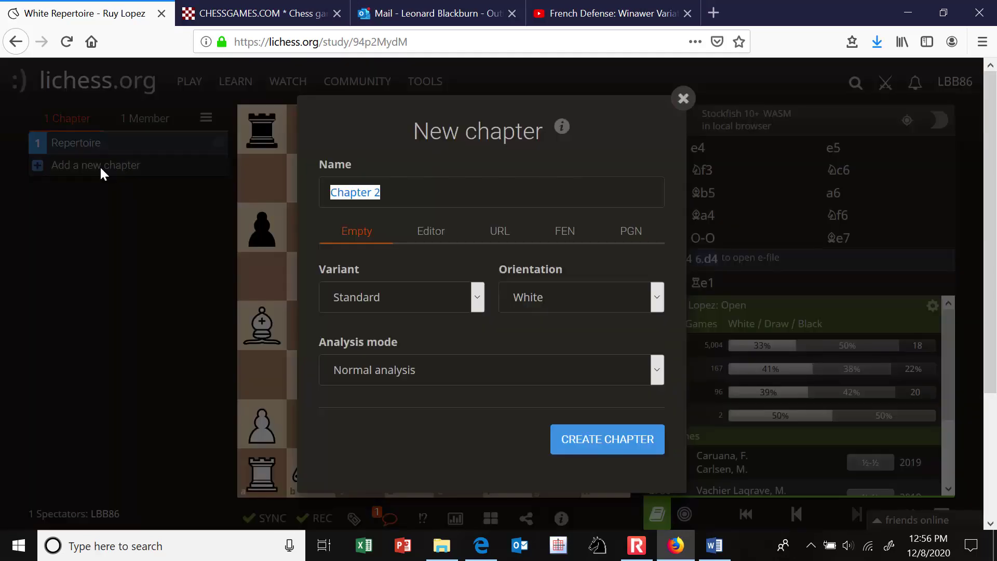
{"action": "type", "text": "Quiz 1"}
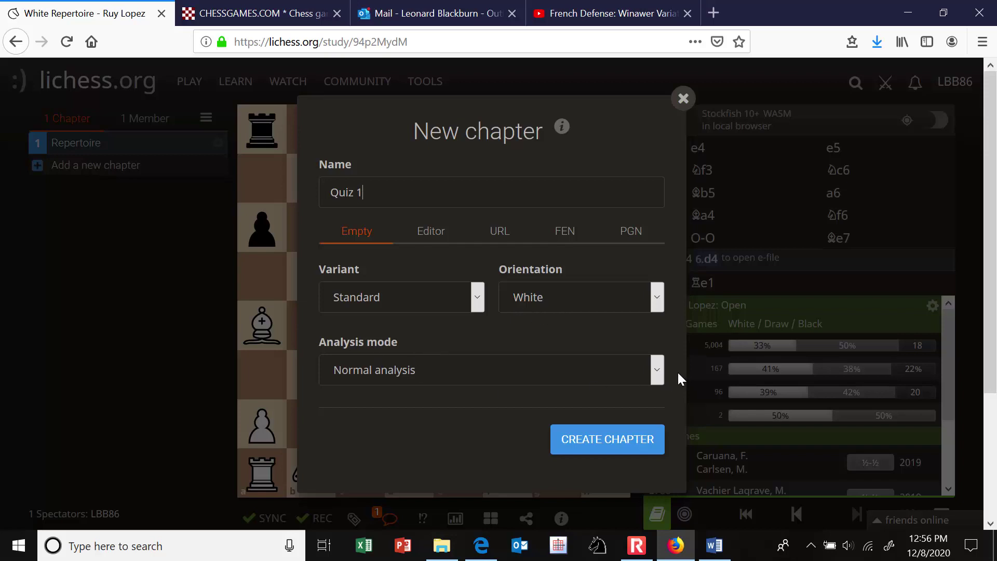
{"action": "left_click", "coordinate": [656, 367]}
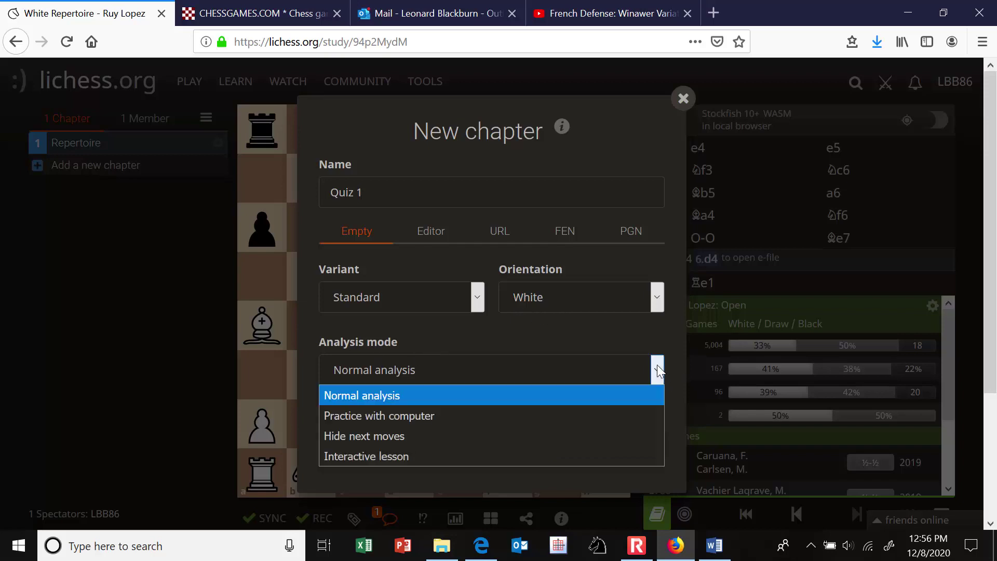
{"action": "left_click", "coordinate": [422, 460]}
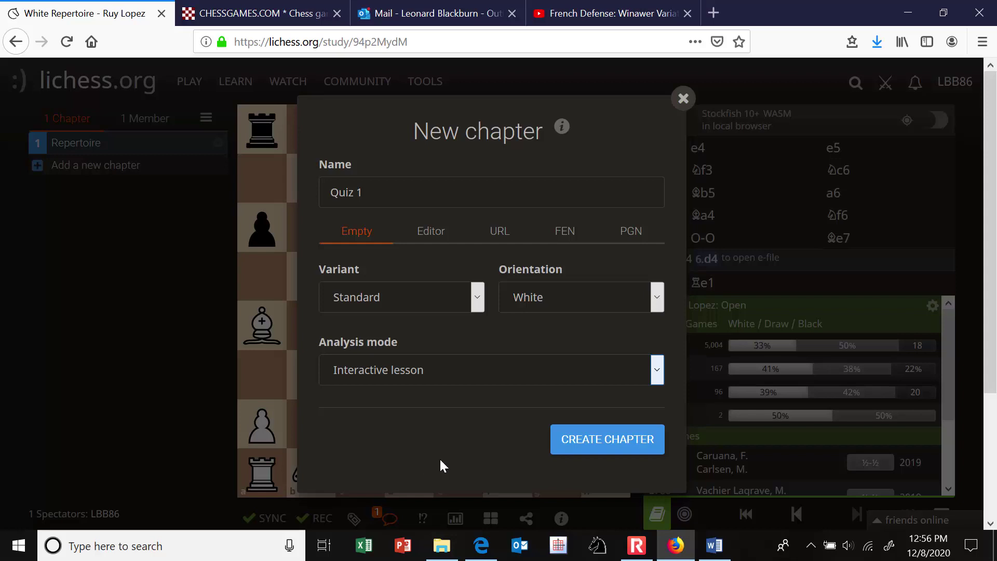
{"action": "left_click", "coordinate": [595, 446]}
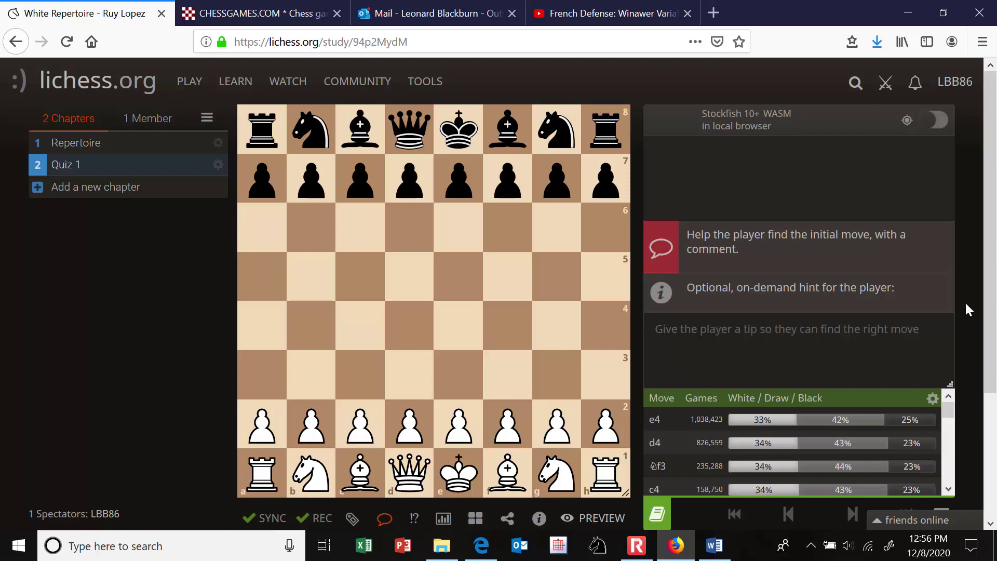
- Add the opening comment 'Play White' to the Quiz 1 chapter
{"action": "scroll", "coordinate": [494, 457], "scroll_direction": "down", "scroll_amount": 2}
{"action": "scroll", "coordinate": [494, 457], "scroll_direction": "up", "scroll_amount": 2}
{"action": "scroll", "coordinate": [494, 457], "scroll_direction": "down", "scroll_amount": 3}
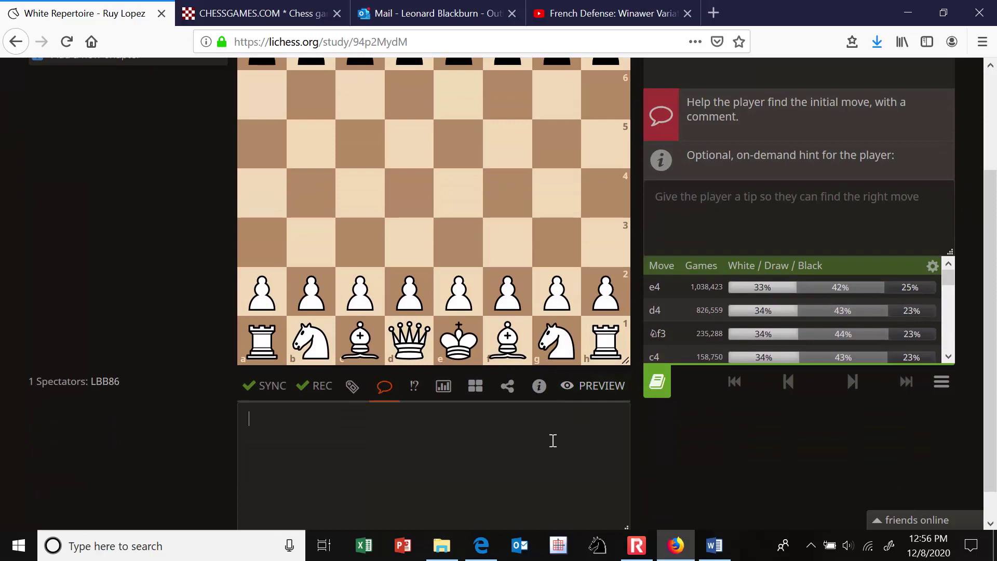
{"action": "type", "text": "Play White."}
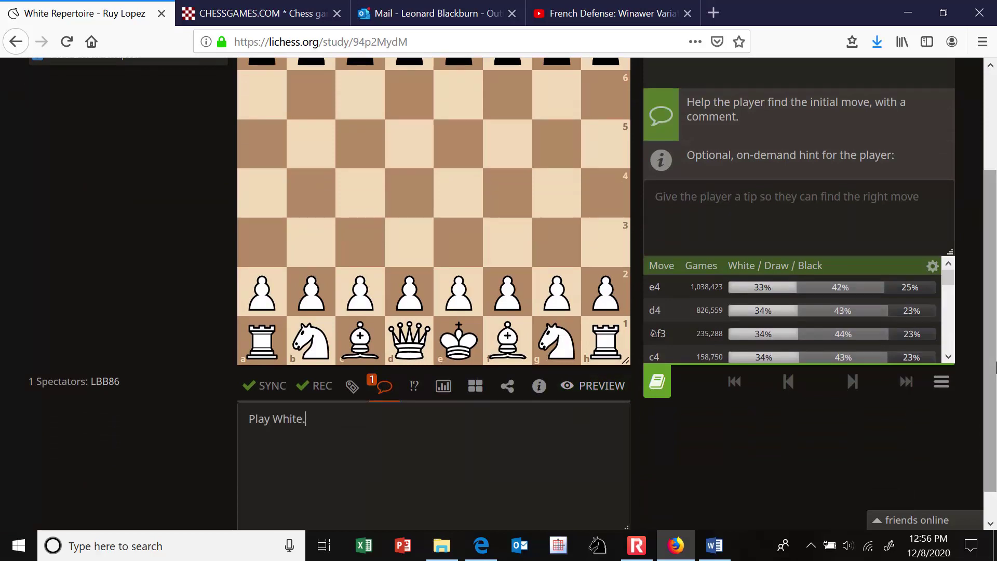
- Play the opening moves 1.e4 e5 2.Nf3 Nc6 3.Bb5 a6 on the board
{"action": "scroll", "coordinate": [511, 373], "scroll_direction": "up", "scroll_amount": 3}
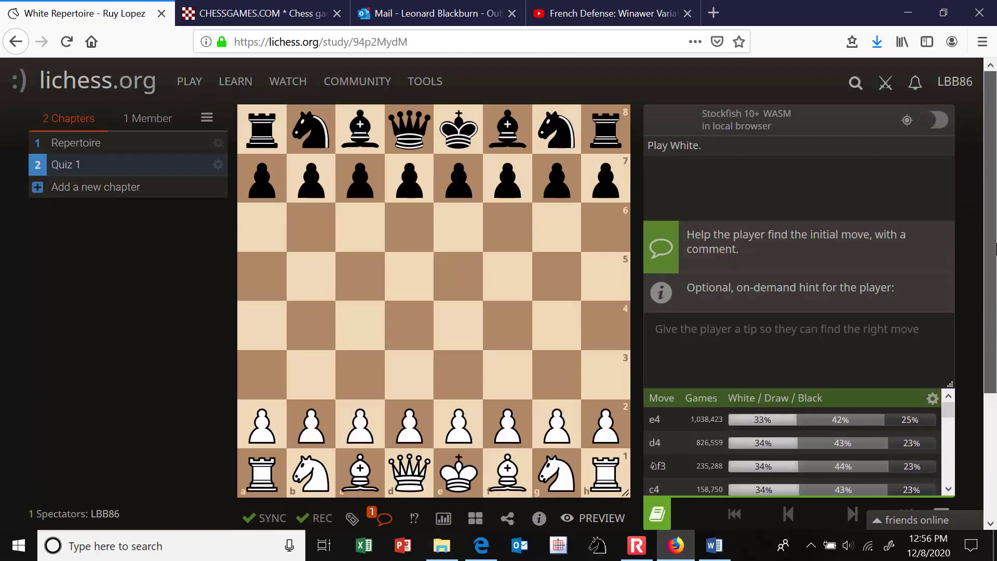
{"action": "left_click_drag", "start_coordinate": [456, 431], "coordinate": [460, 329]}
{"action": "left_click_drag", "start_coordinate": [459, 179], "coordinate": [458, 275]}
{"action": "left_click_drag", "start_coordinate": [541, 465], "coordinate": [507, 374]}
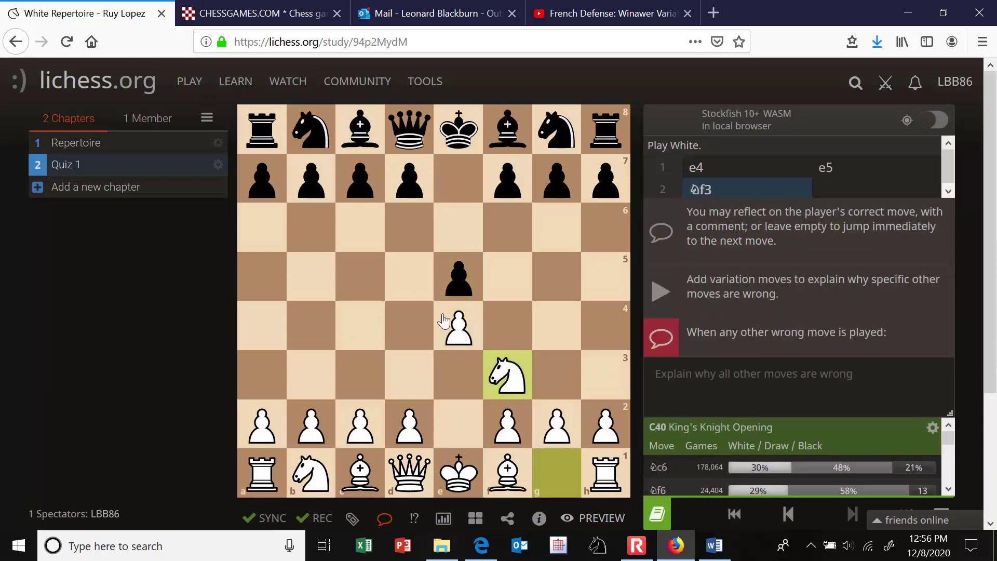
{"action": "left_click_drag", "start_coordinate": [298, 146], "coordinate": [360, 229]}
{"action": "left_click_drag", "start_coordinate": [506, 468], "coordinate": [311, 275]}
{"action": "left_click_drag", "start_coordinate": [262, 180], "coordinate": [263, 229]}
- Continue the line with 4.Ba4 Nf6 5.O-O Be7 6.Re1
{"action": "left_click_drag", "start_coordinate": [325, 283], "coordinate": [262, 326]}
{"action": "left_click_drag", "start_coordinate": [548, 145], "coordinate": [508, 227]}
{"action": "left_click_drag", "start_coordinate": [459, 470], "coordinate": [556, 473]}
{"action": "left_click_drag", "start_coordinate": [505, 132], "coordinate": [459, 177]}
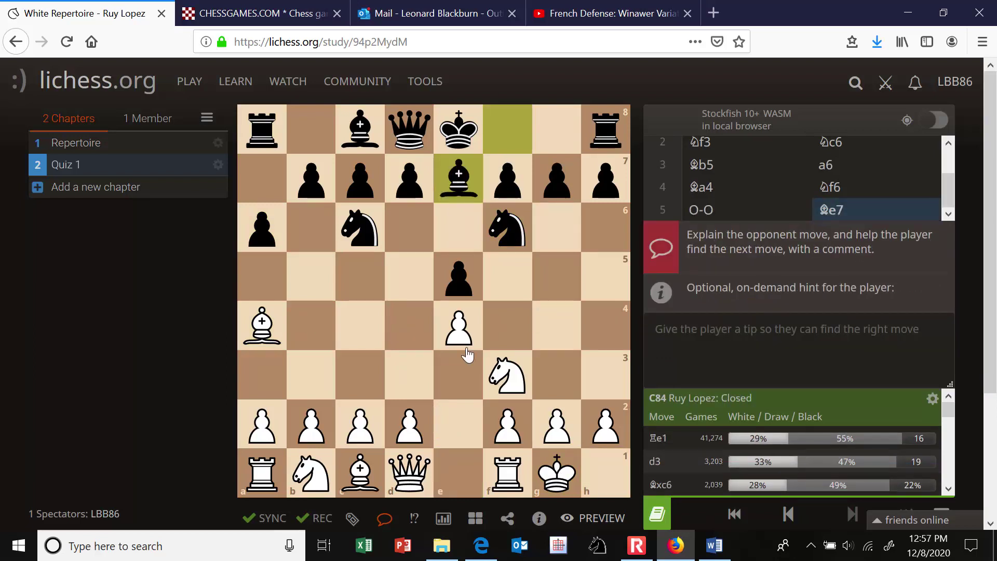
{"action": "left_click_drag", "start_coordinate": [505, 474], "coordinate": [459, 473]}
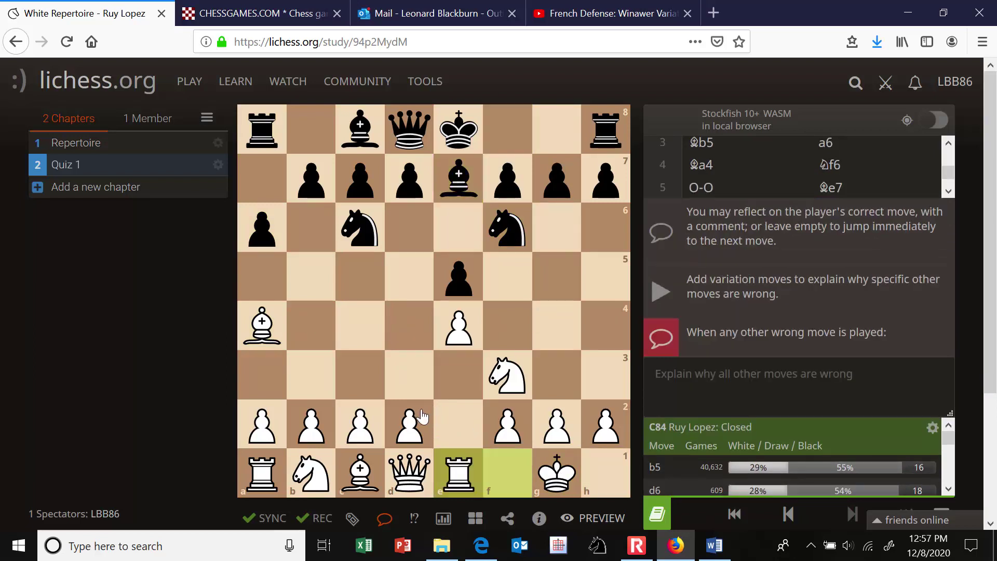